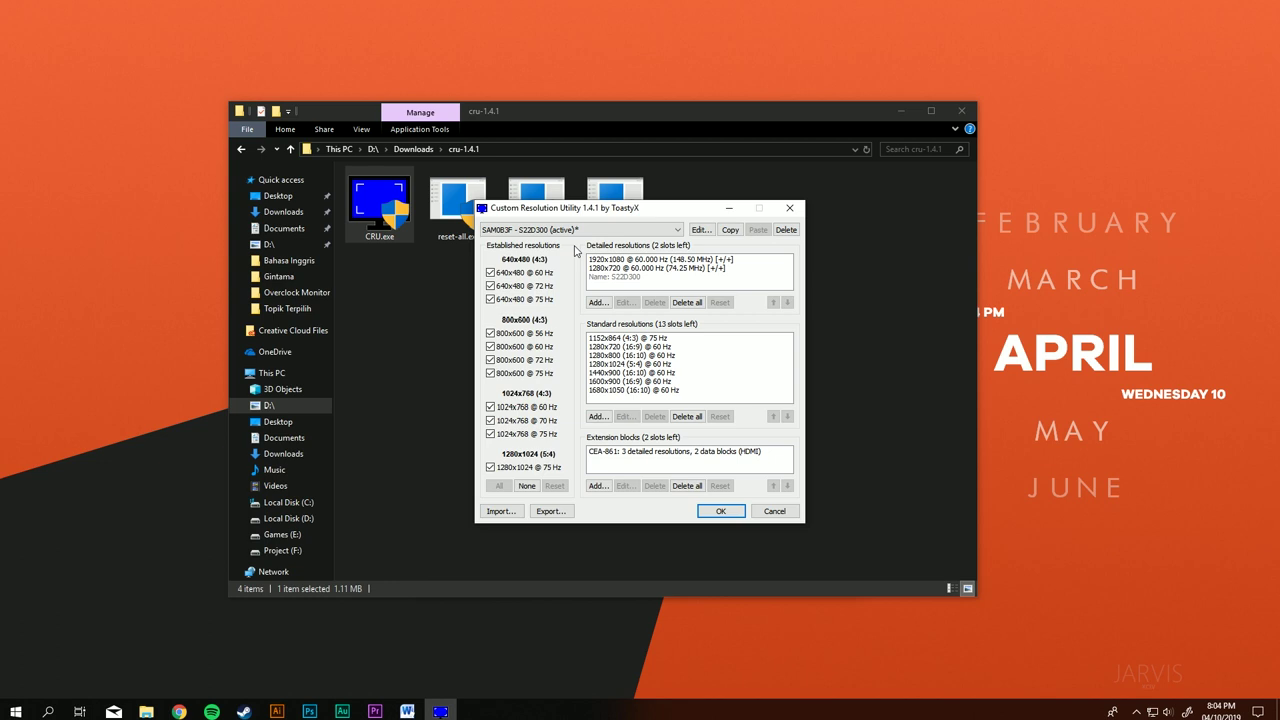
Add a detailed resolution of 1920x1080 with a 62 Hz refresh rate and save the monitor's resolution changes
click(600, 302)
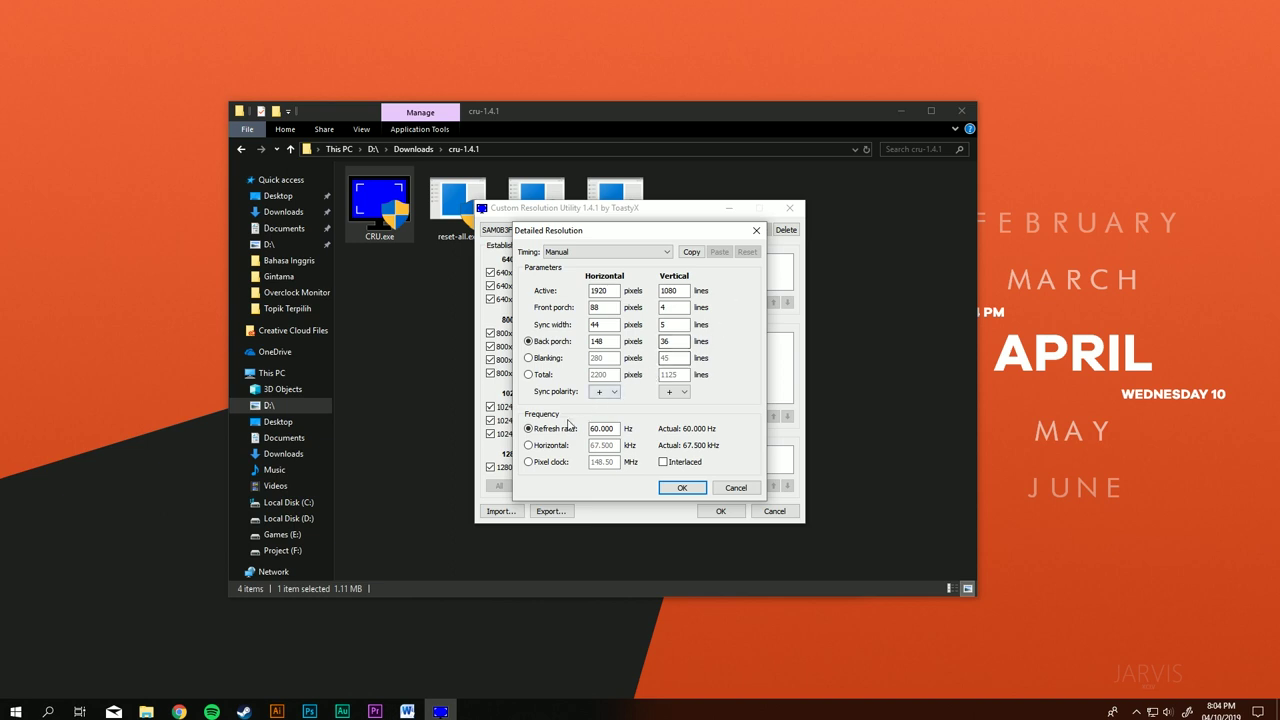
click(600, 428)
drag(627, 432, 578, 434)
click(611, 432)
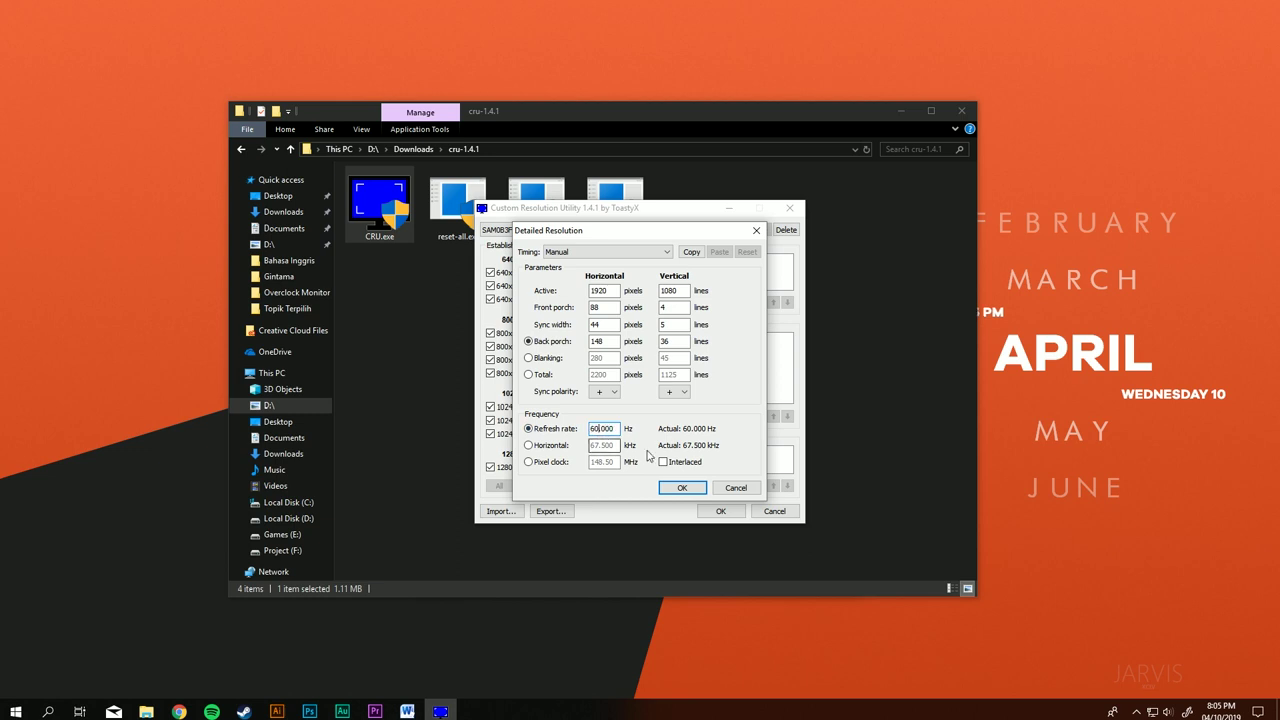
key(BackSpace)
text(2)
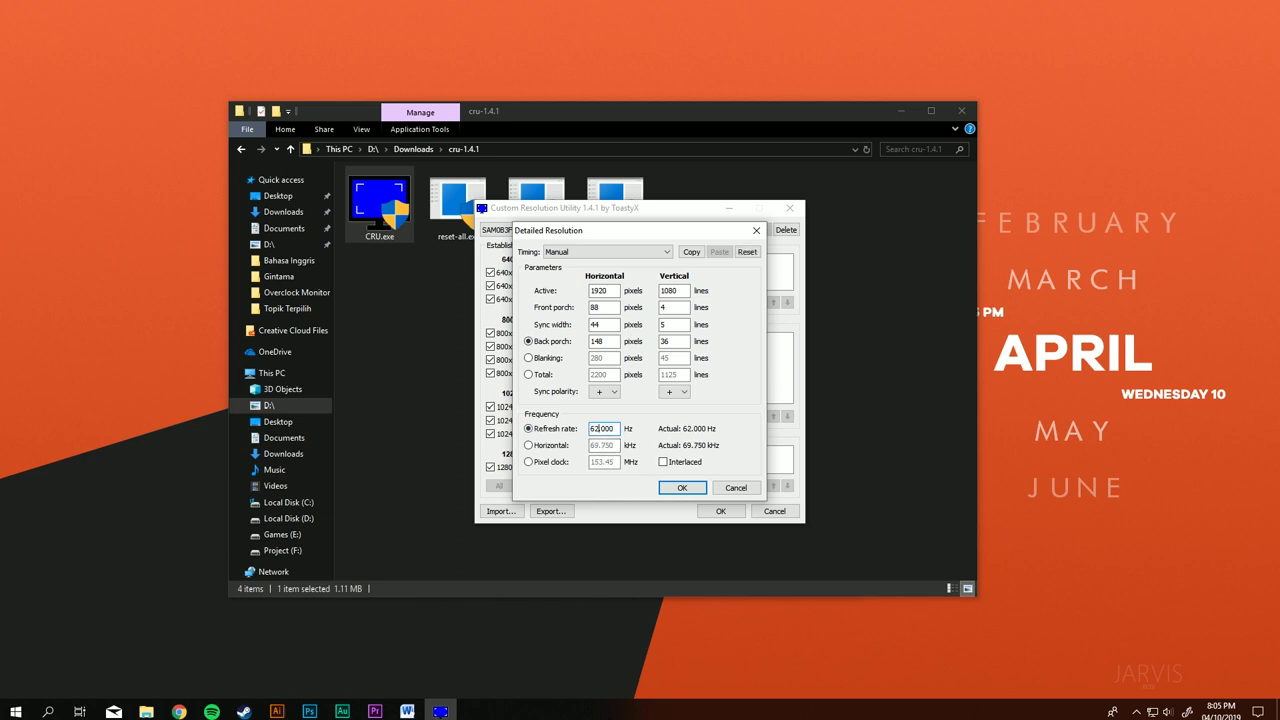
click(680, 488)
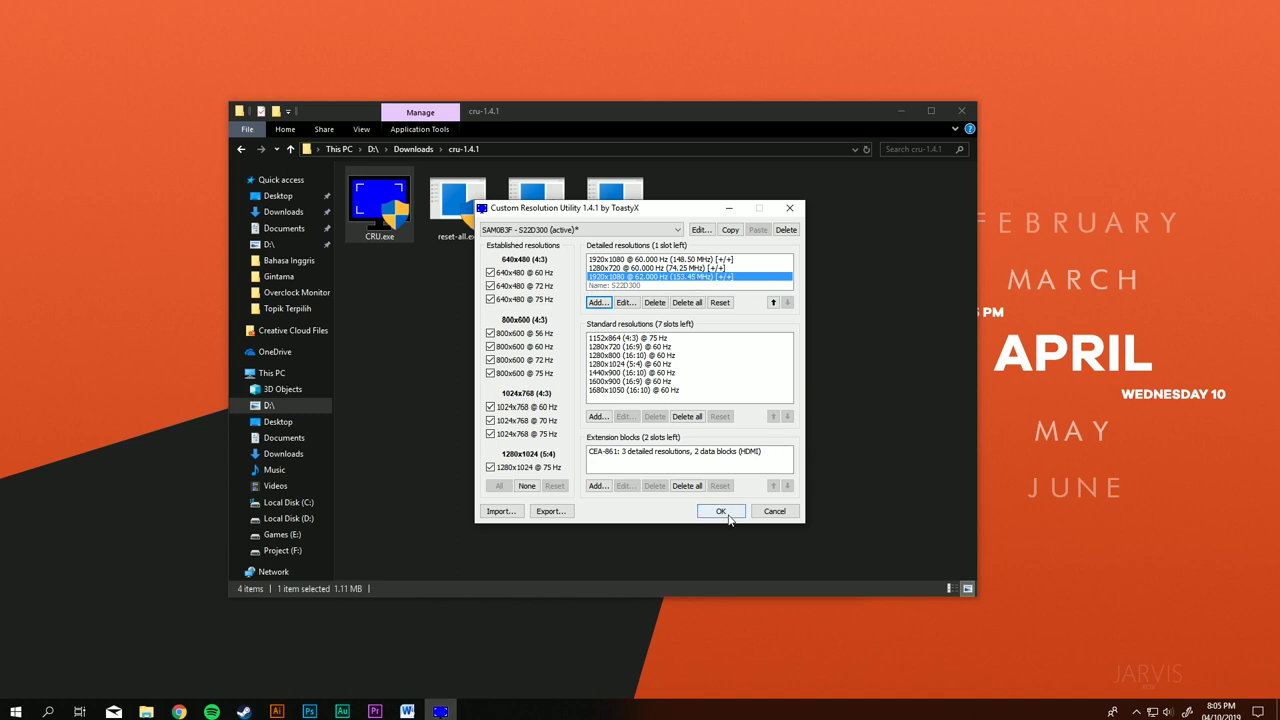
click(721, 512)
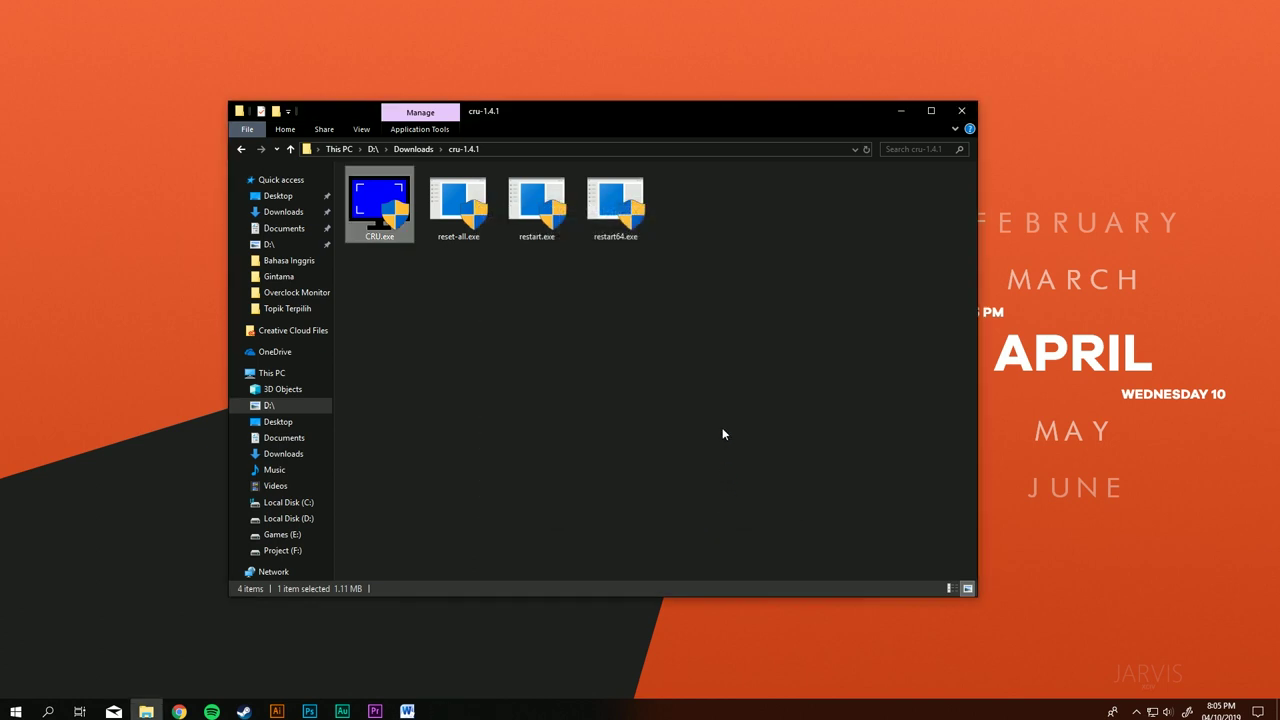
Run restart64.exe from the cru-1.4.1 folder with permission granted to restart the graphics driver, and exit it
click(609, 237)
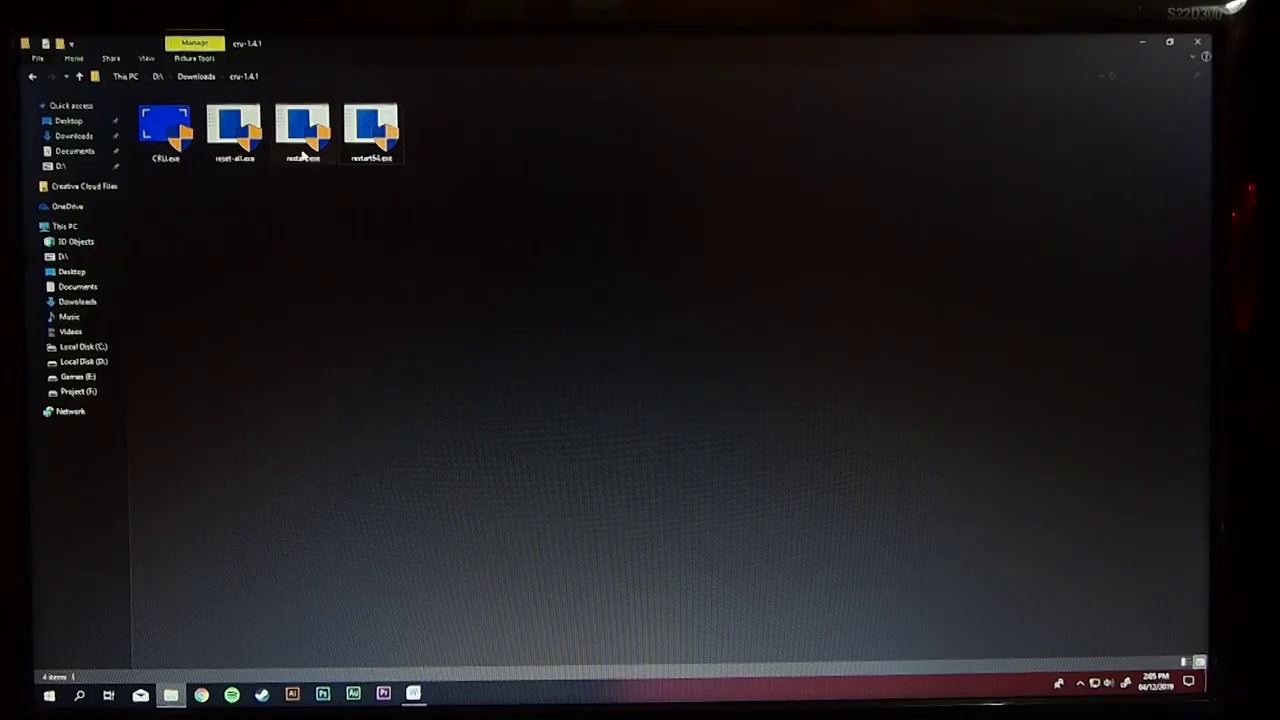
double_click(357, 140)
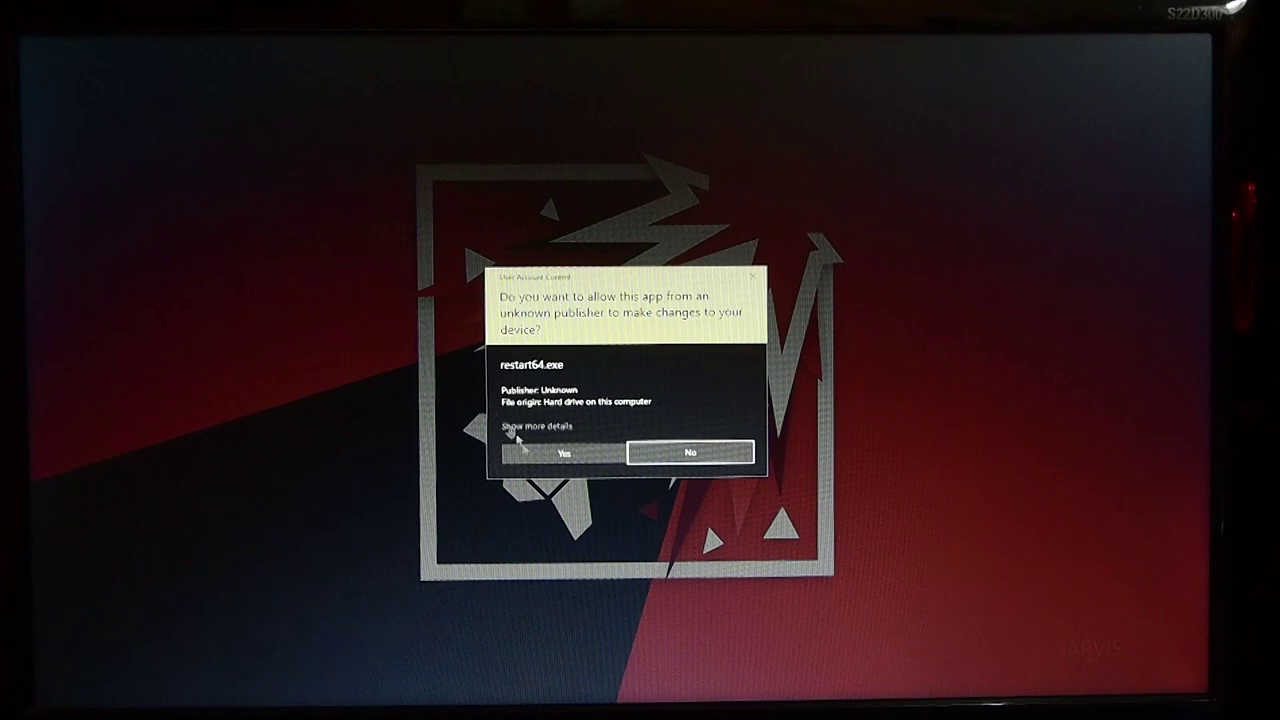
click(563, 456)
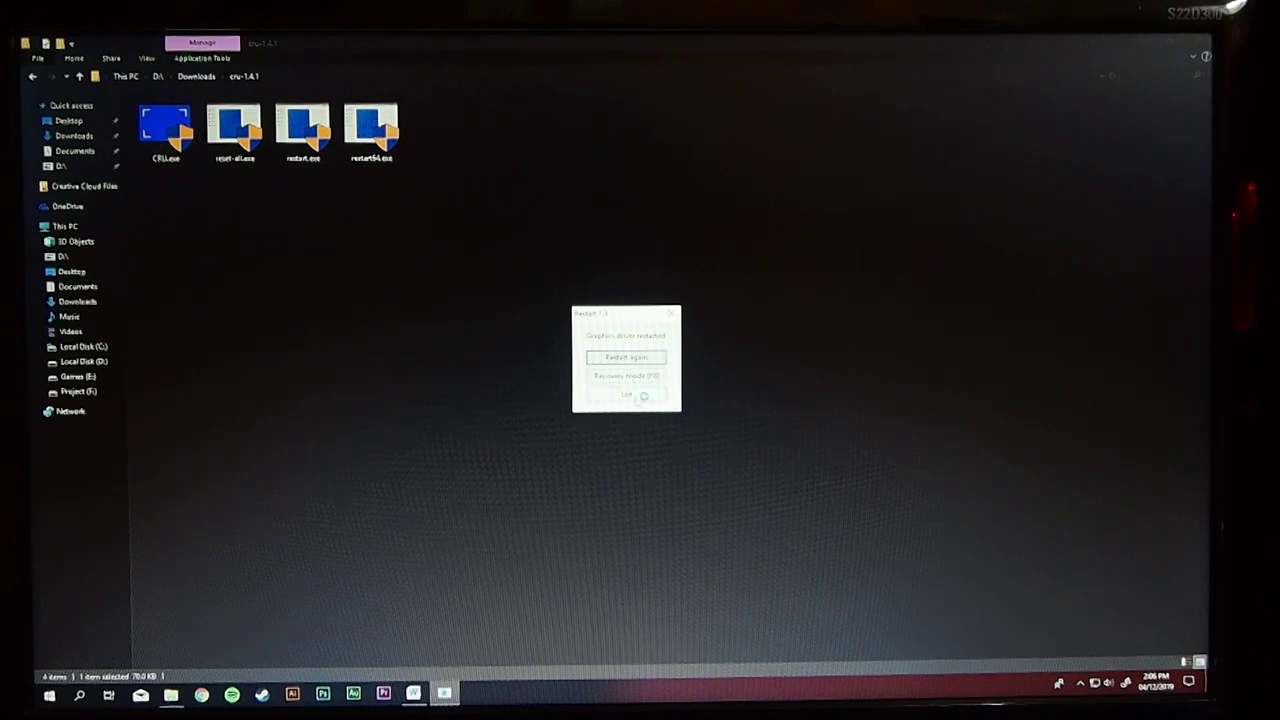
click(637, 398)
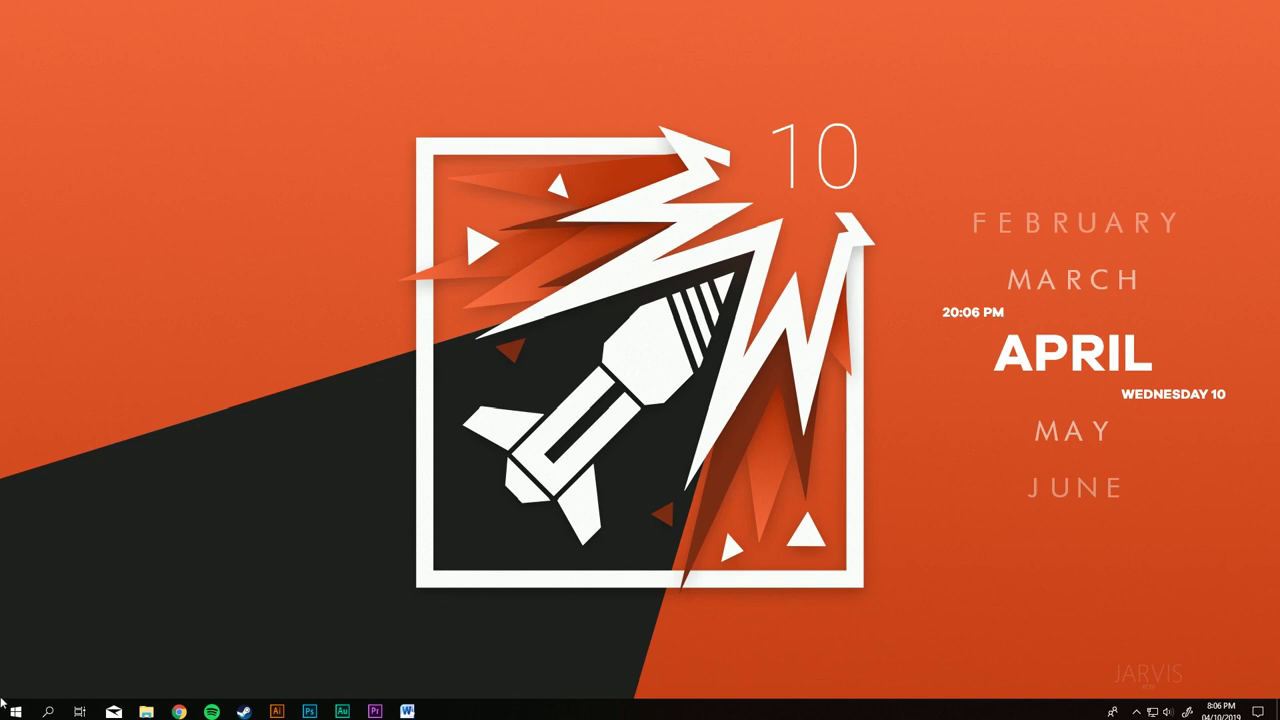
Open the adapter properties for Display 1 through the advanced display settings in Windows Settings
click(10, 712)
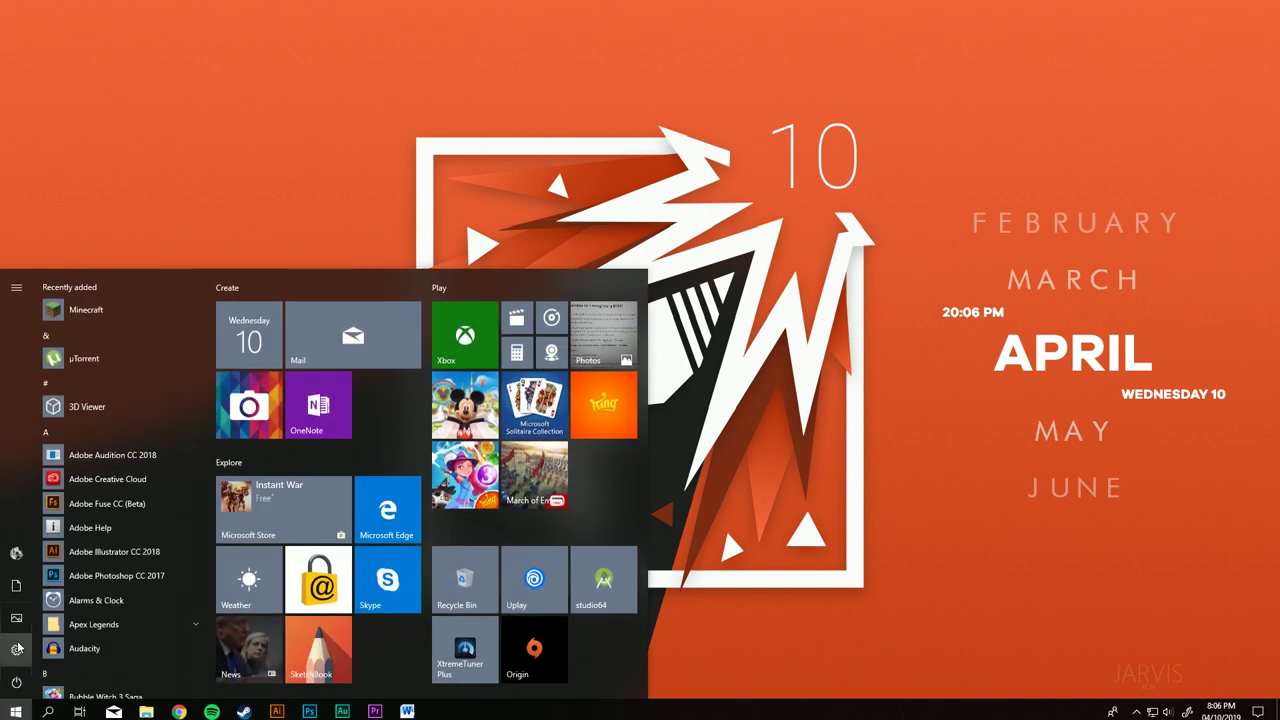
click(16, 649)
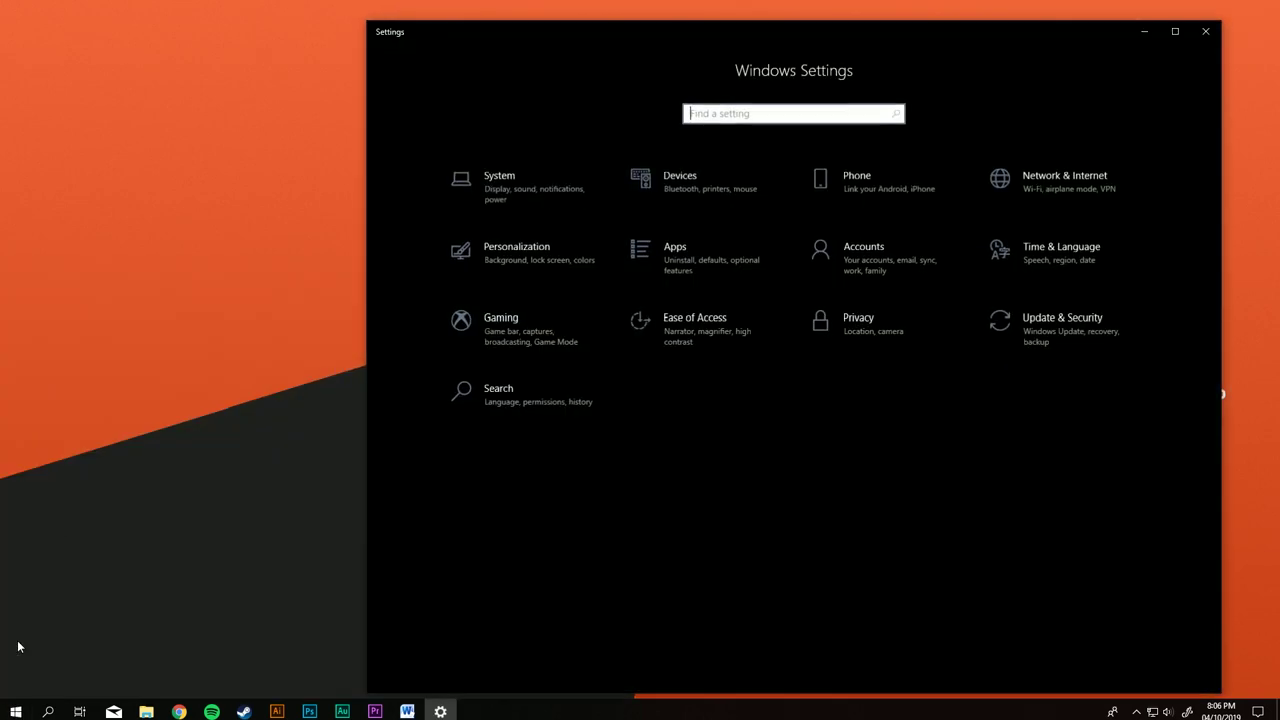
click(507, 185)
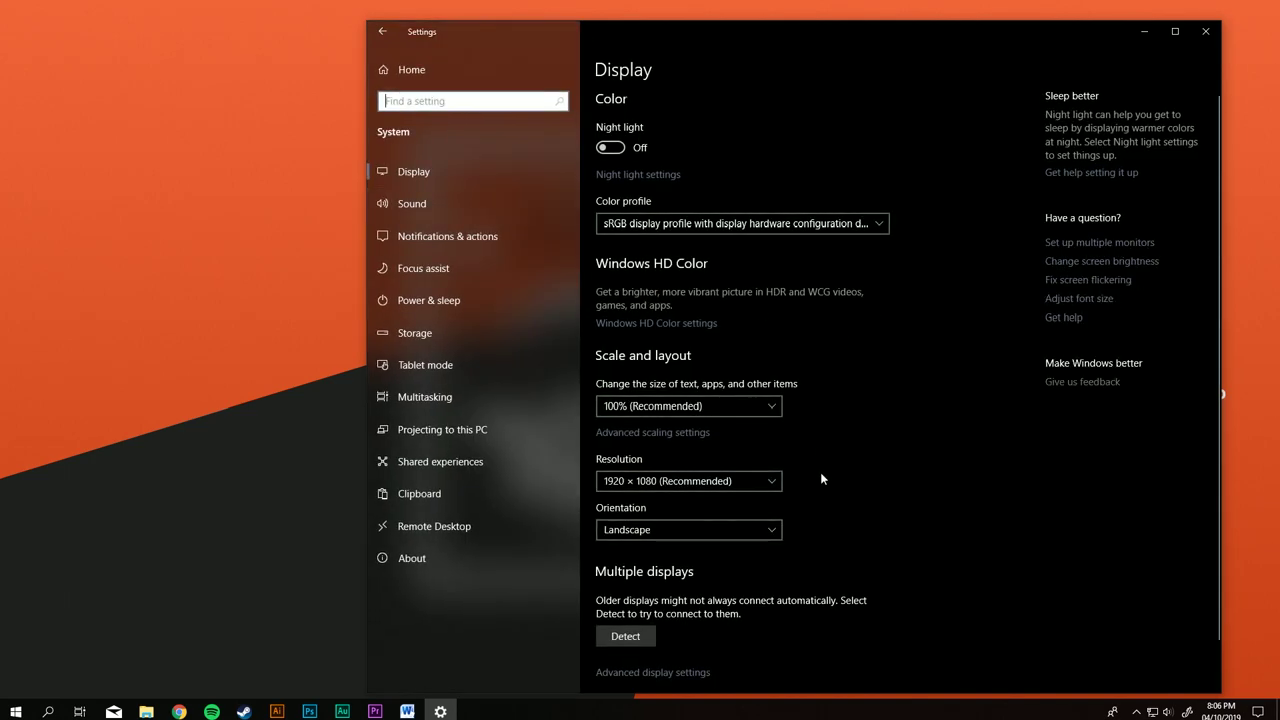
scroll(821, 478, down, 1)
click(687, 621)
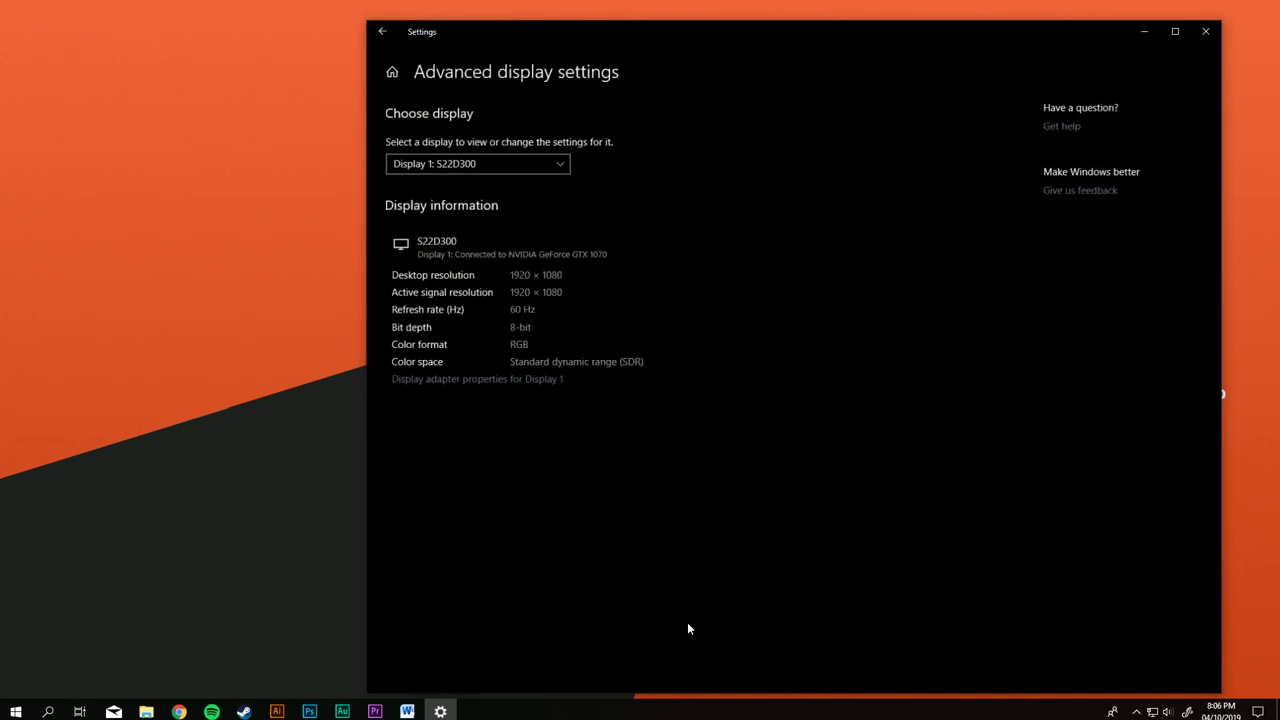
click(543, 382)
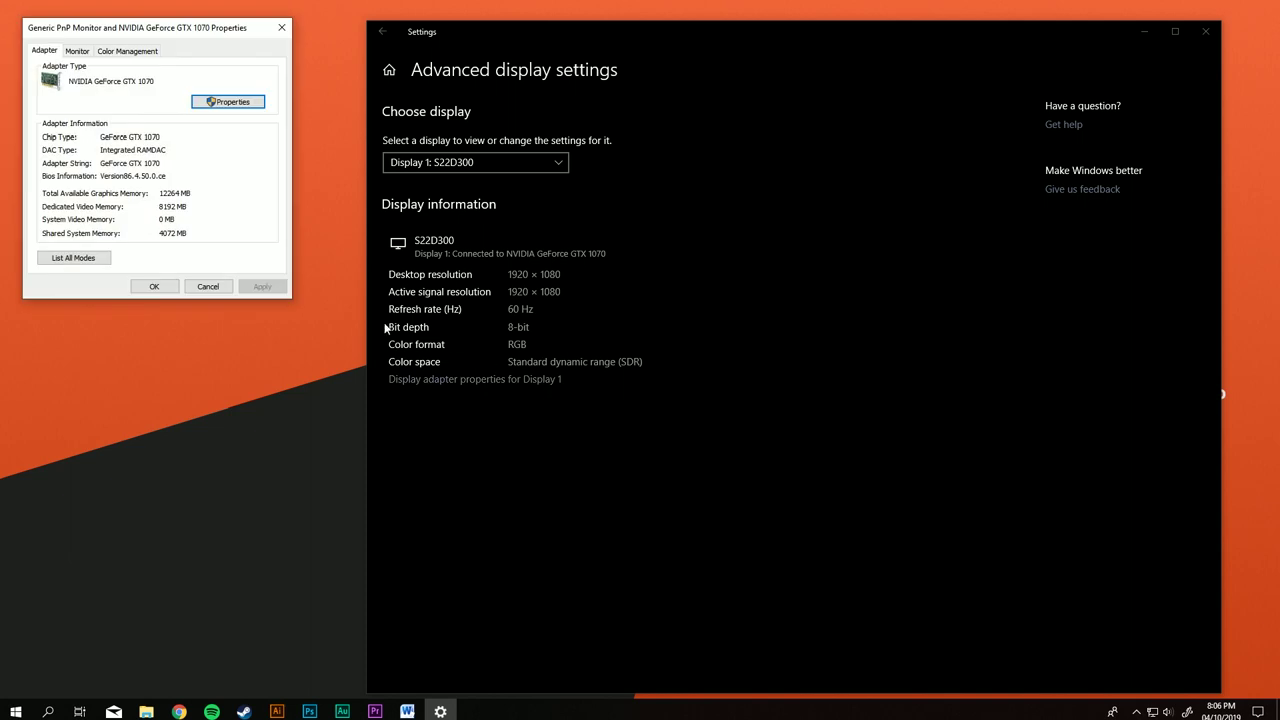
Set the monitor's screen refresh rate to 62 Hertz, apply it and keep the changes
click(77, 51)
drag(143, 30, 181, 45)
click(202, 175)
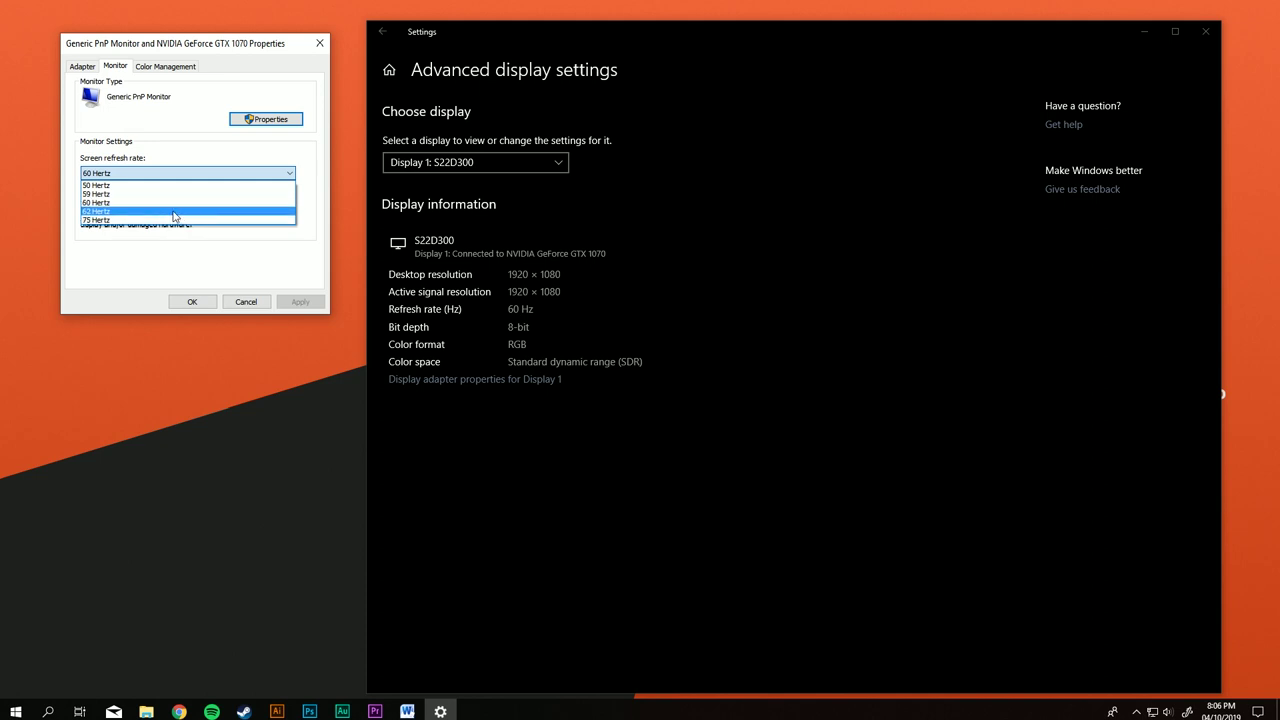
click(177, 212)
click(302, 303)
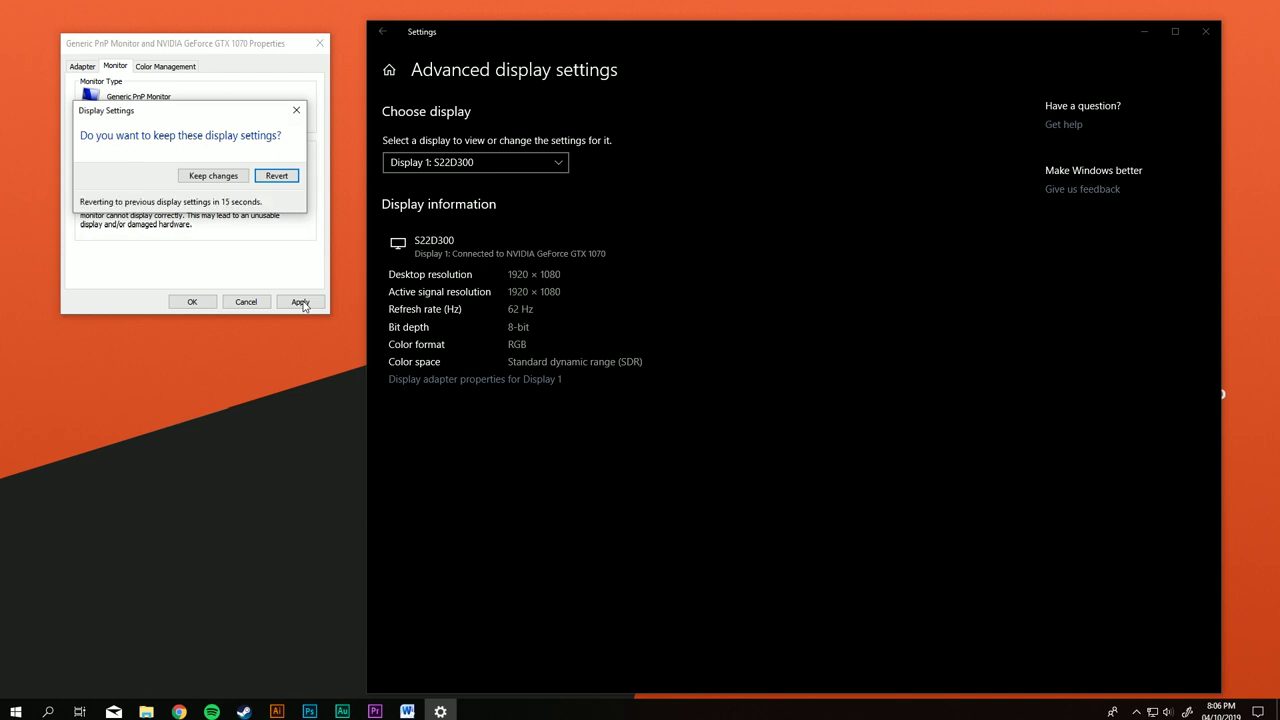
click(213, 176)
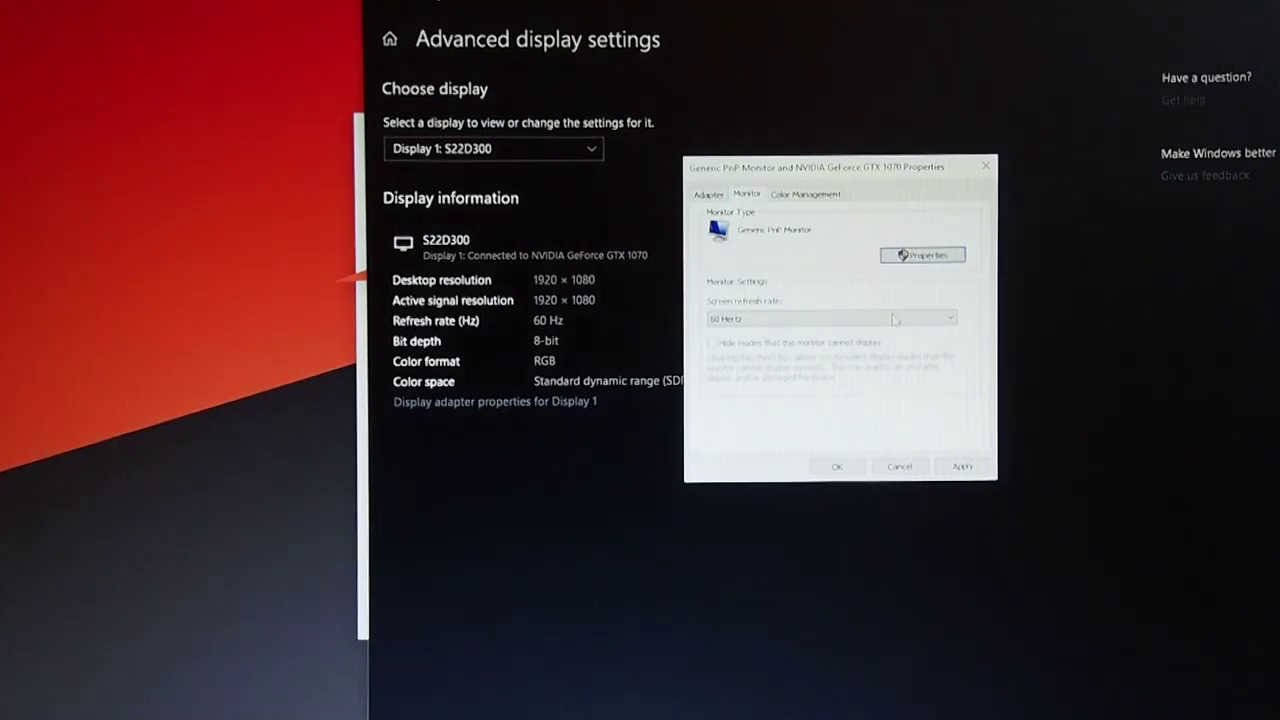
Try the highest listed screen refresh rate as well as 75 Hertz, applying the 75 Hertz choice
click(894, 318)
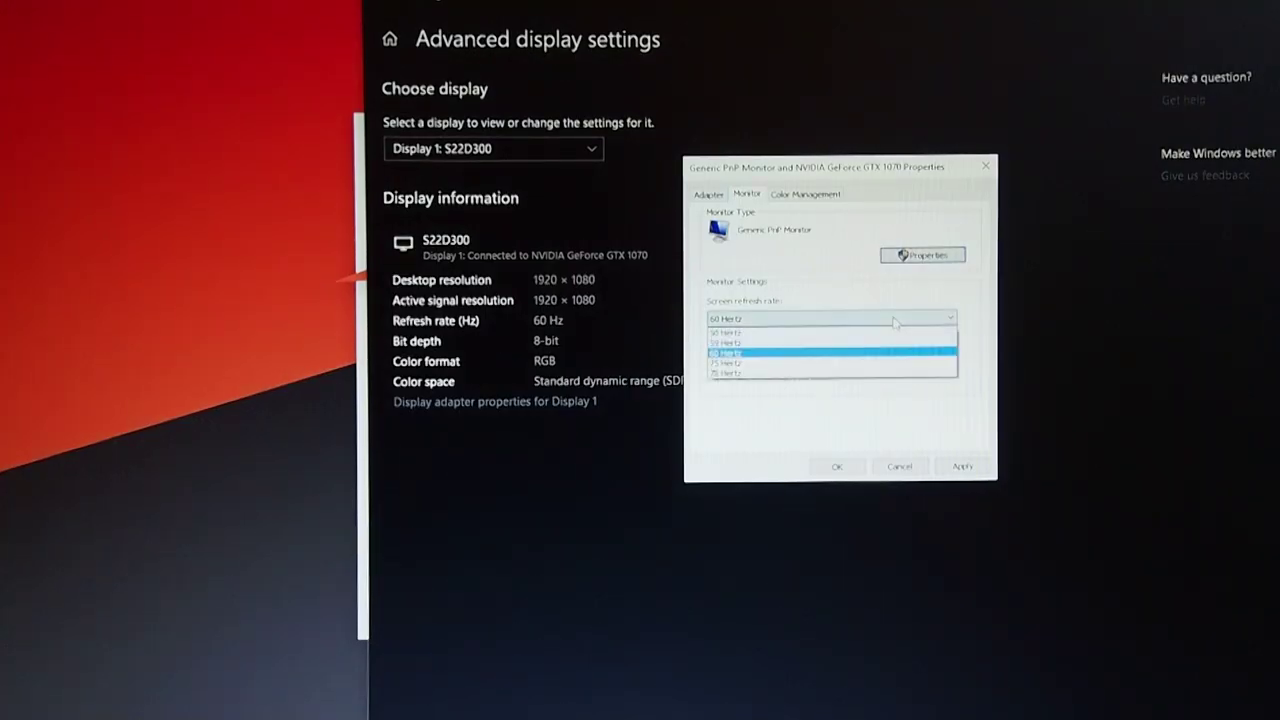
click(899, 372)
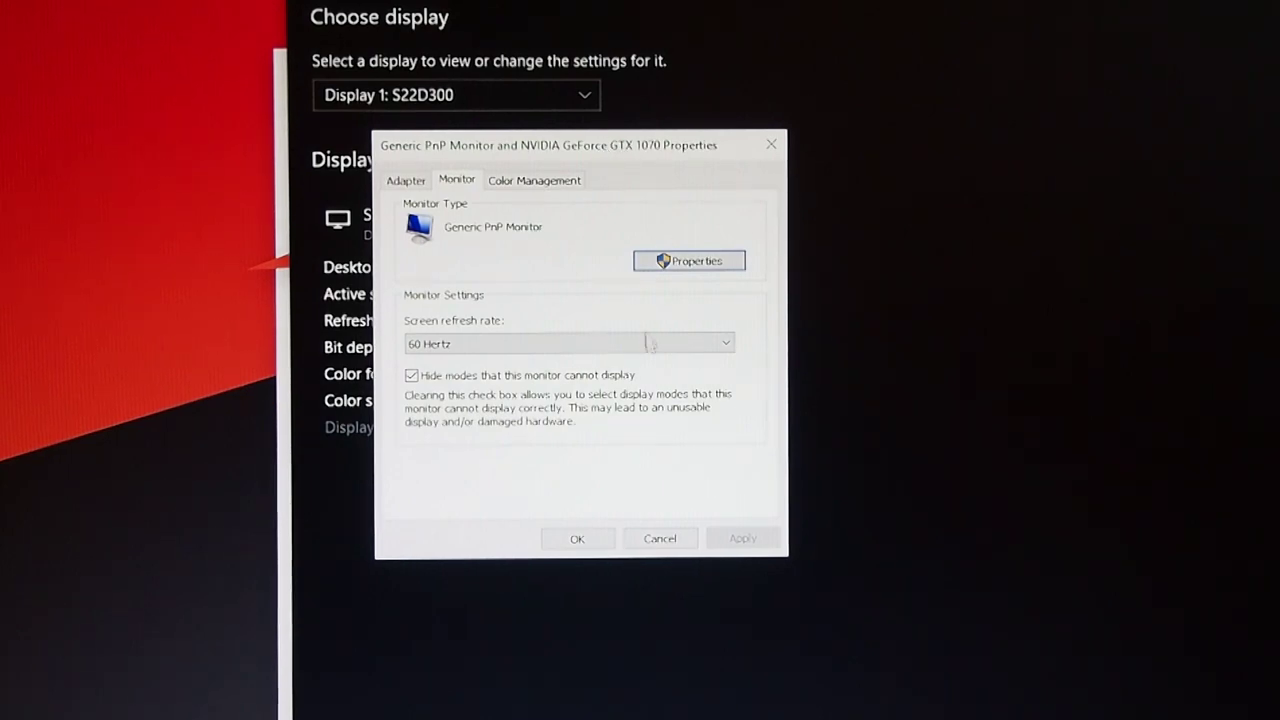
click(650, 344)
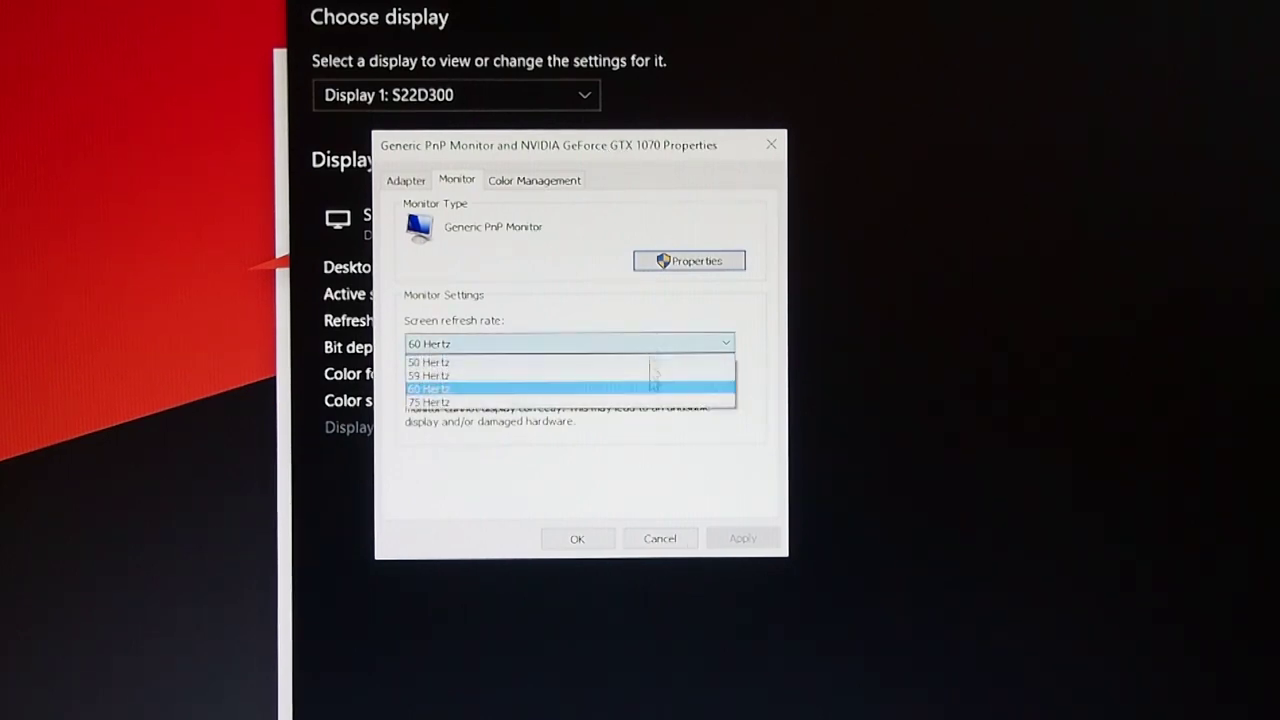
click(651, 401)
click(740, 537)
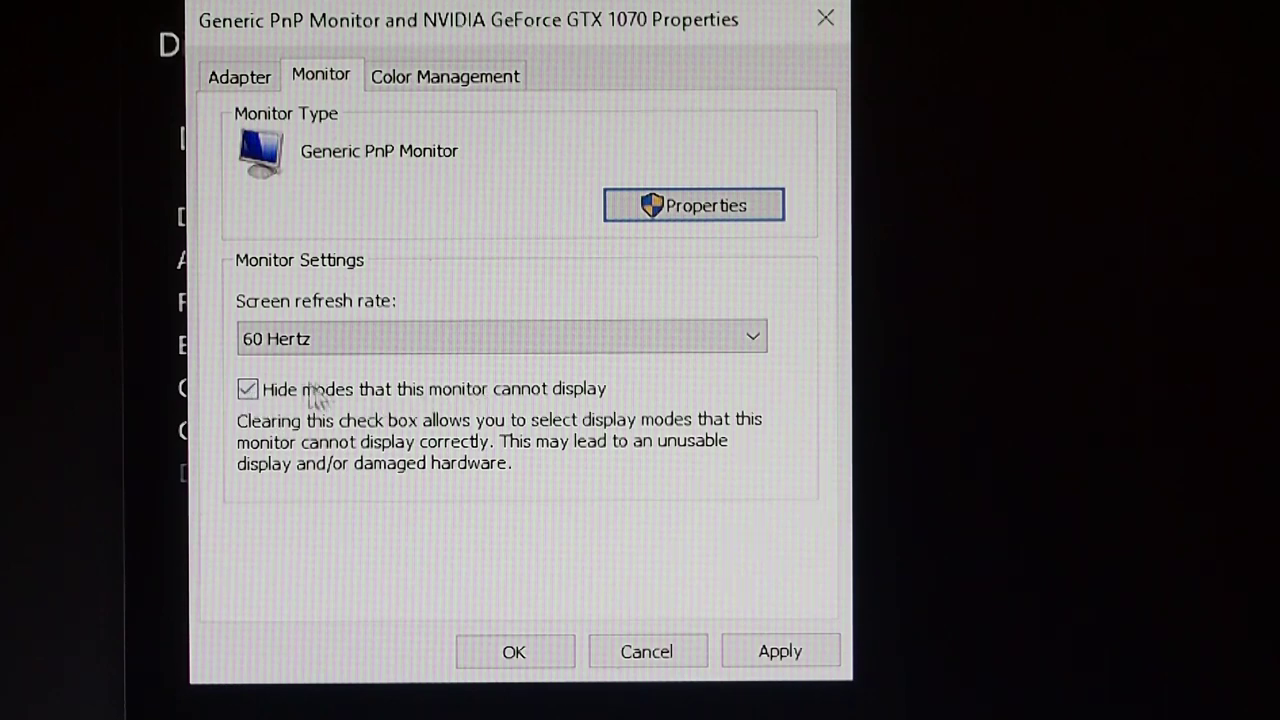
Compare the available refresh rates with "Hide modes that this monitor cannot display" disabled and enabled
click(248, 389)
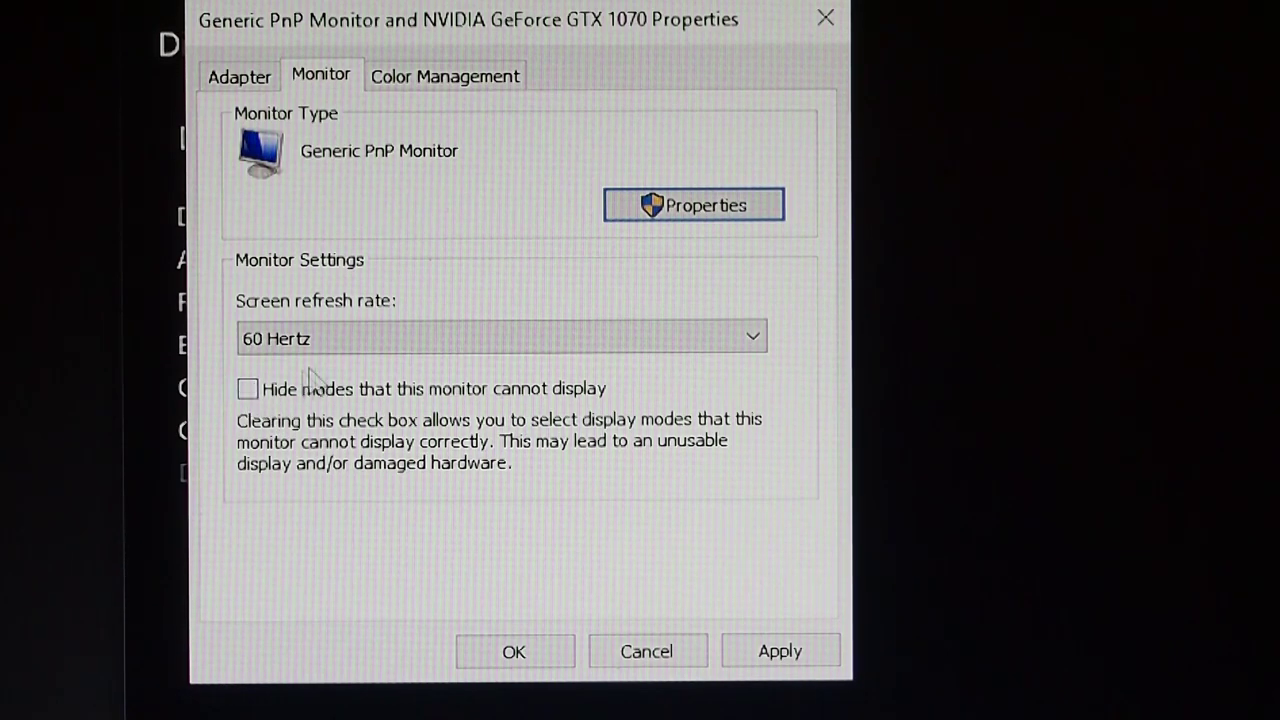
click(378, 340)
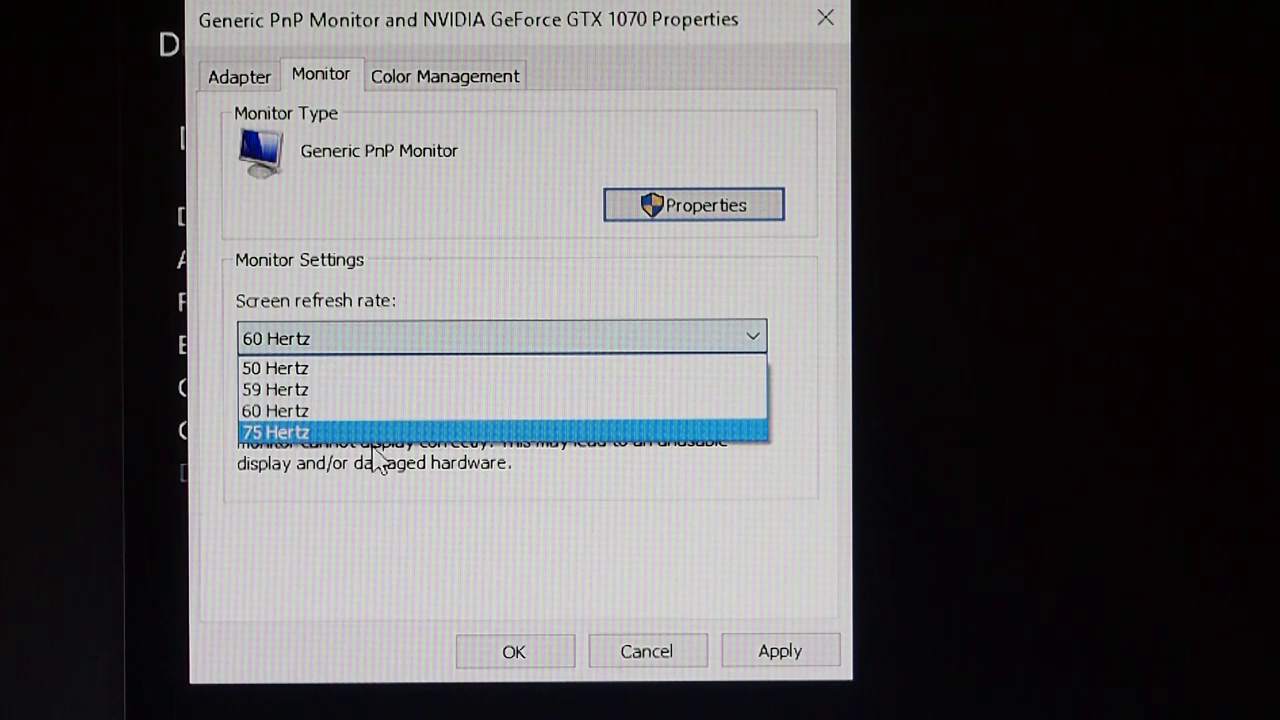
click(369, 326)
click(327, 397)
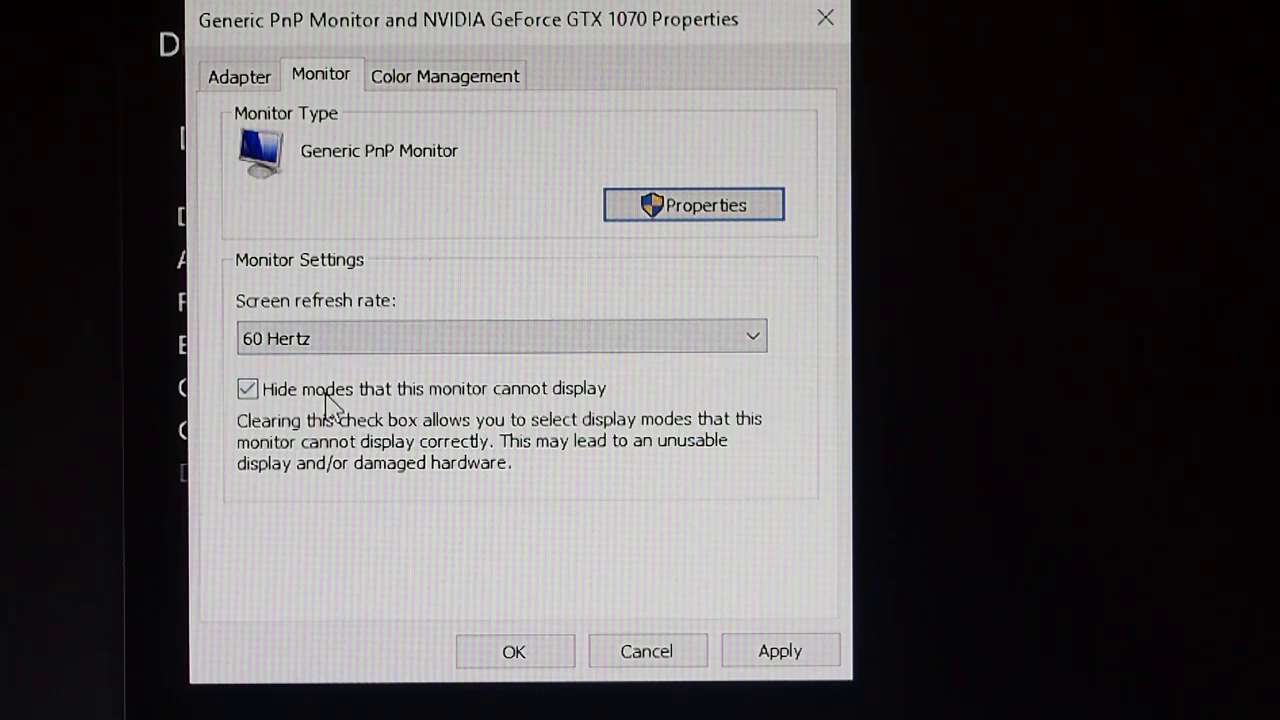
click(345, 340)
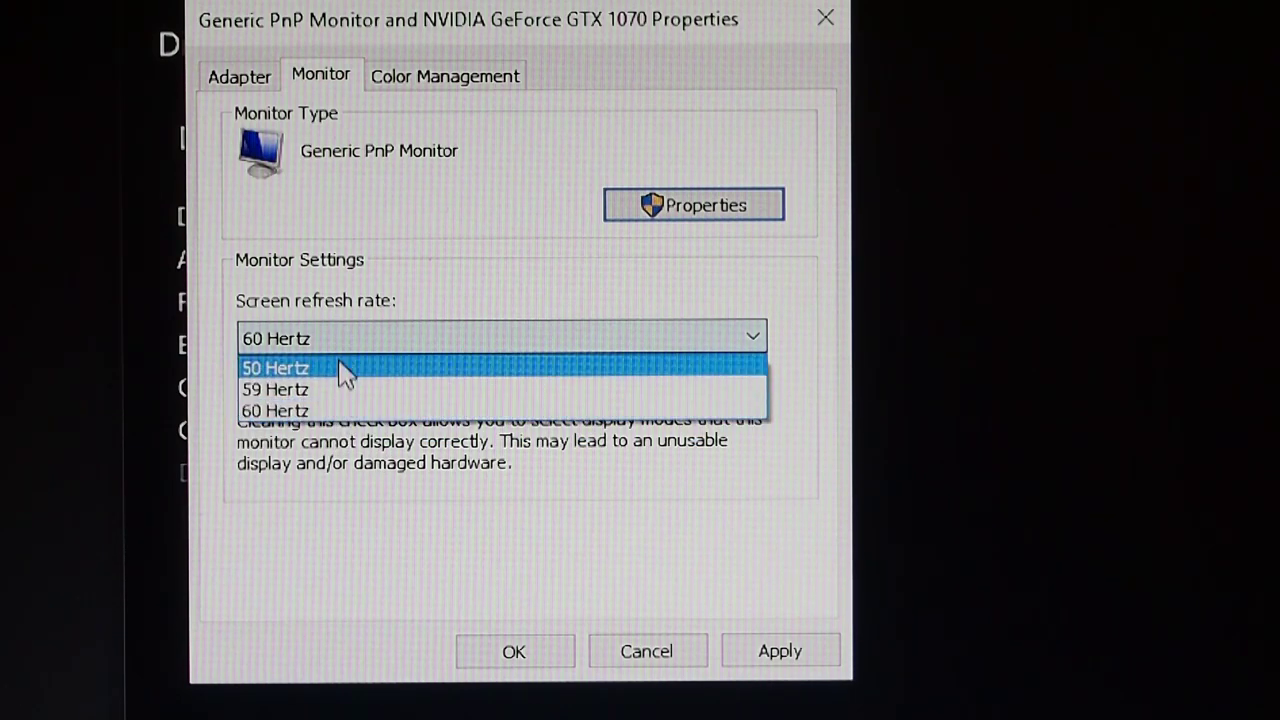
click(346, 344)
Disable "Hide modes that this monitor cannot display", set the screen refresh rate to 75 Hertz and apply it
click(343, 390)
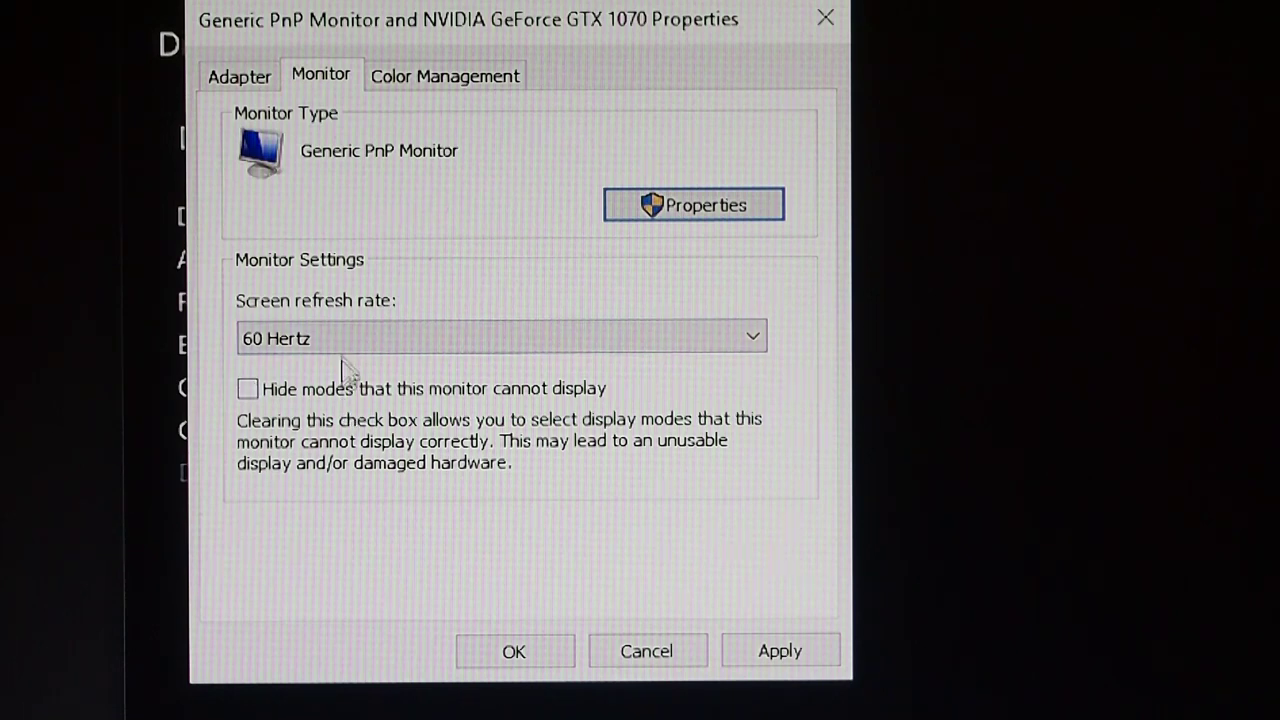
click(345, 345)
click(349, 432)
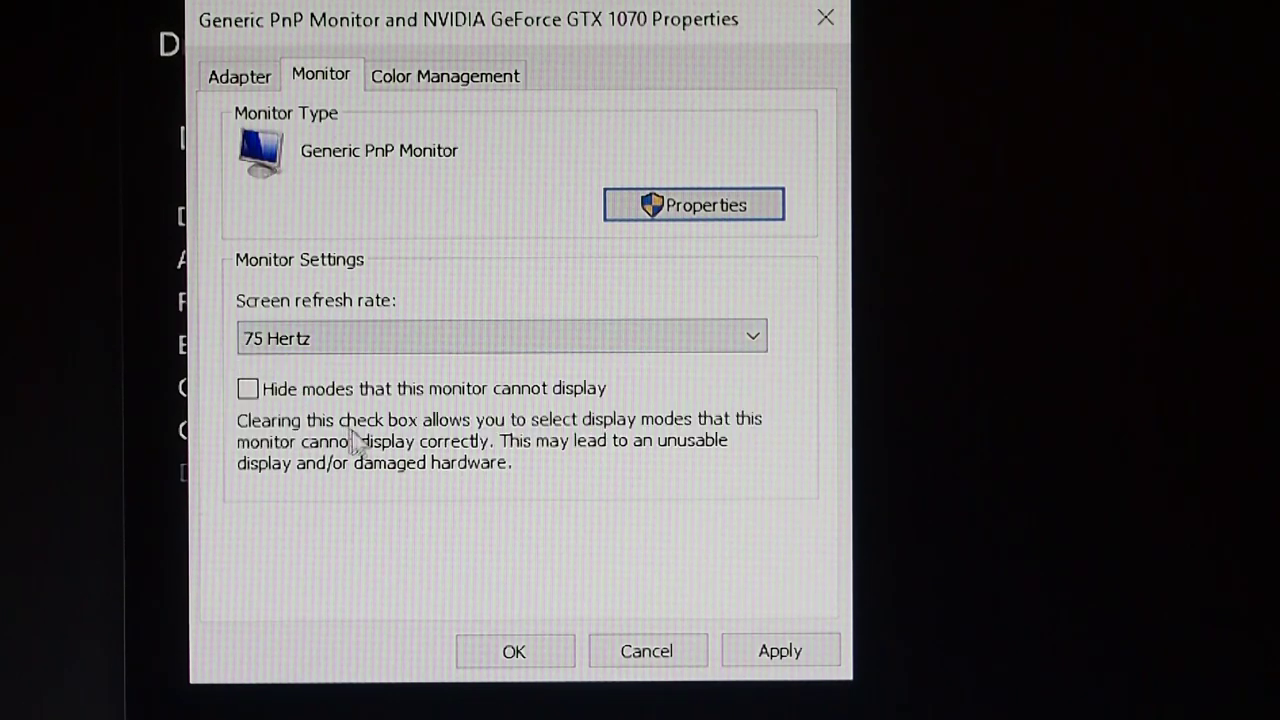
click(770, 652)
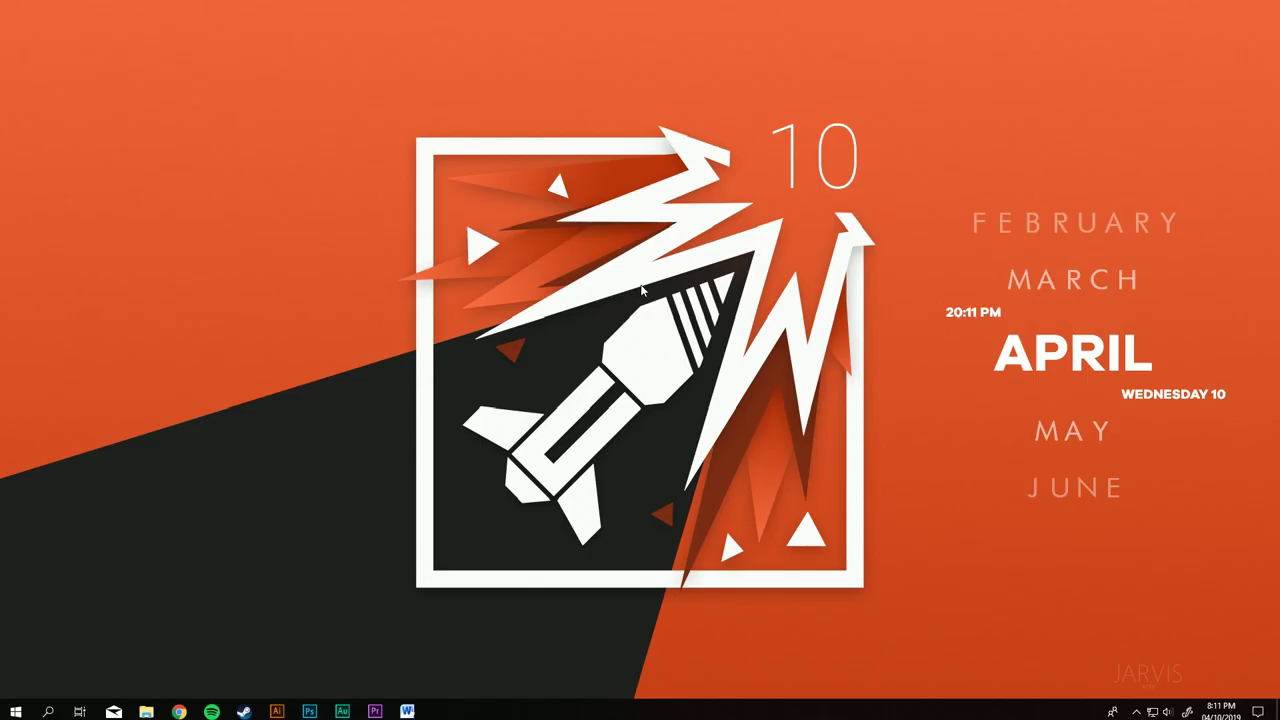
Open the resolution settings in NVIDIA Control Panel and start creating a custom resolution for the Samsung display
right_click(642, 290)
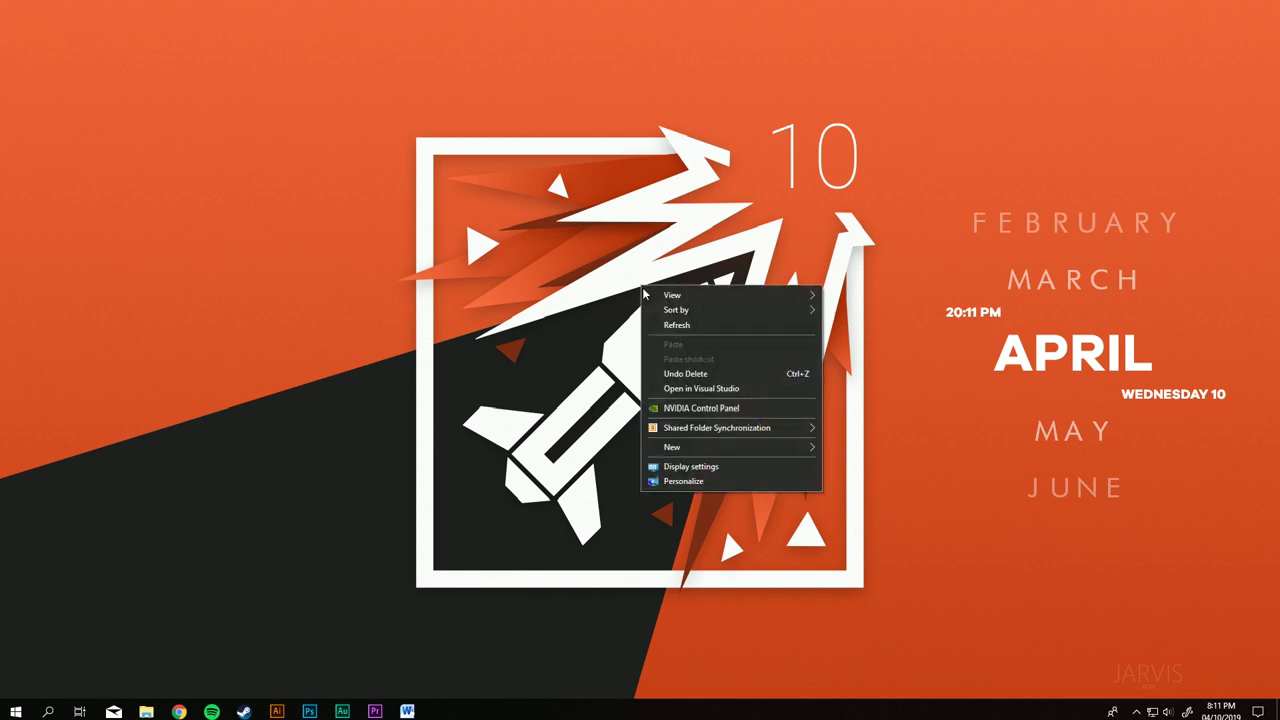
click(684, 410)
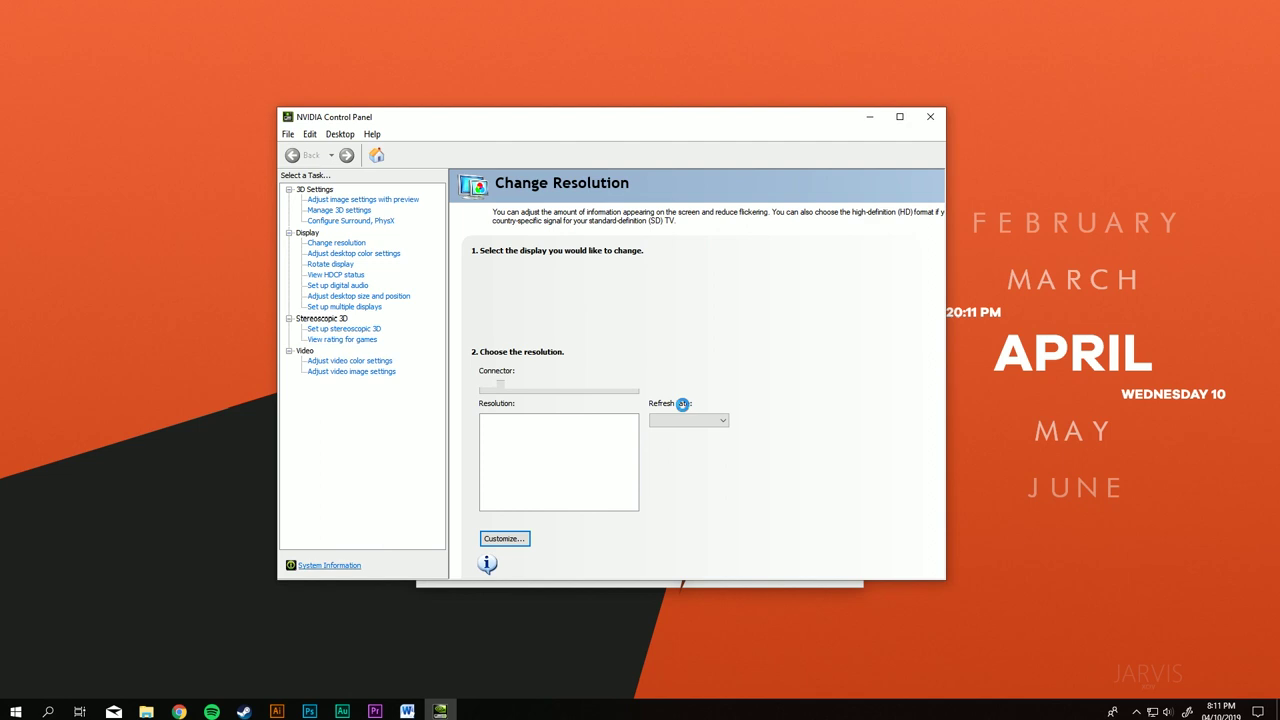
click(358, 246)
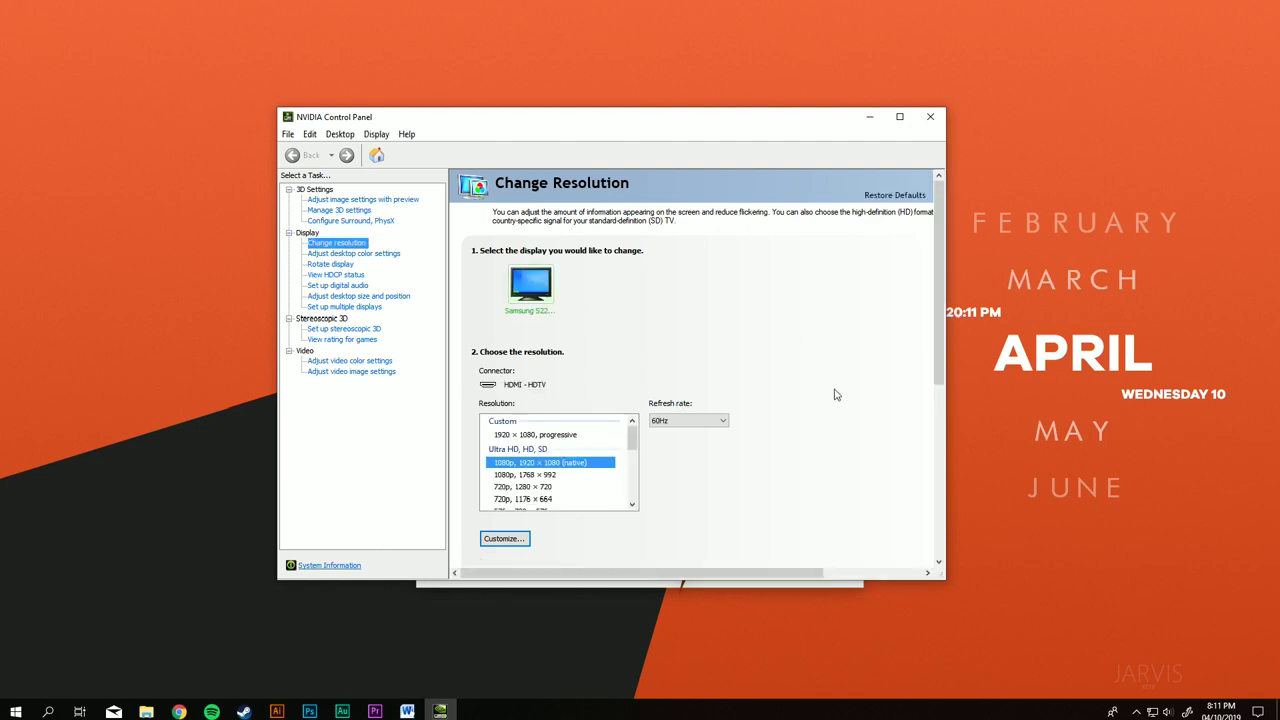
scroll(837, 395, down, 1)
scroll(837, 395, down, 1)
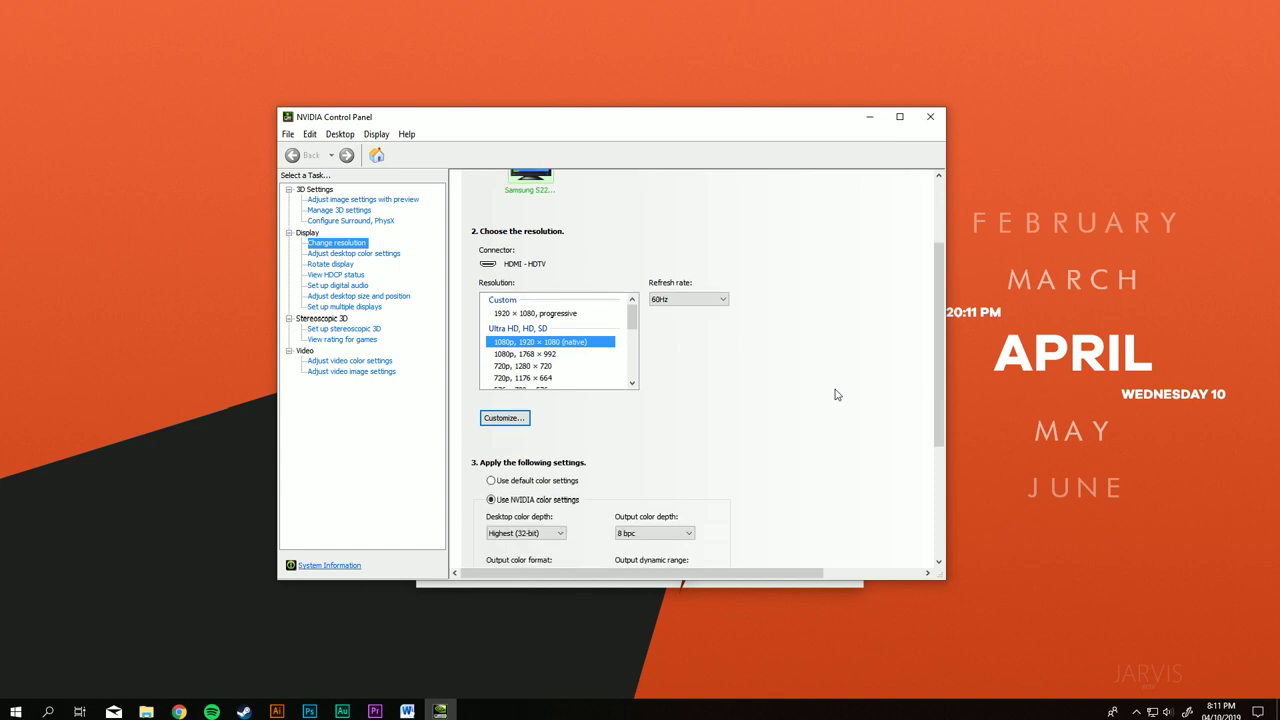
click(502, 418)
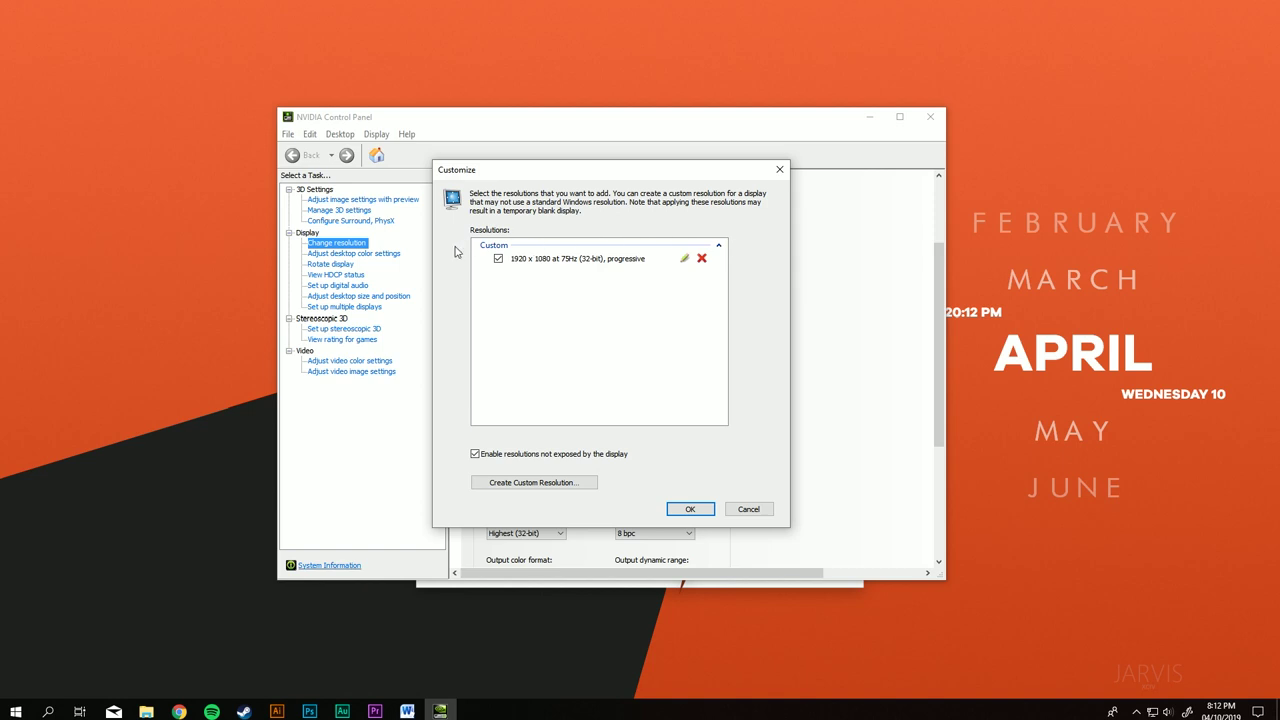
click(501, 486)
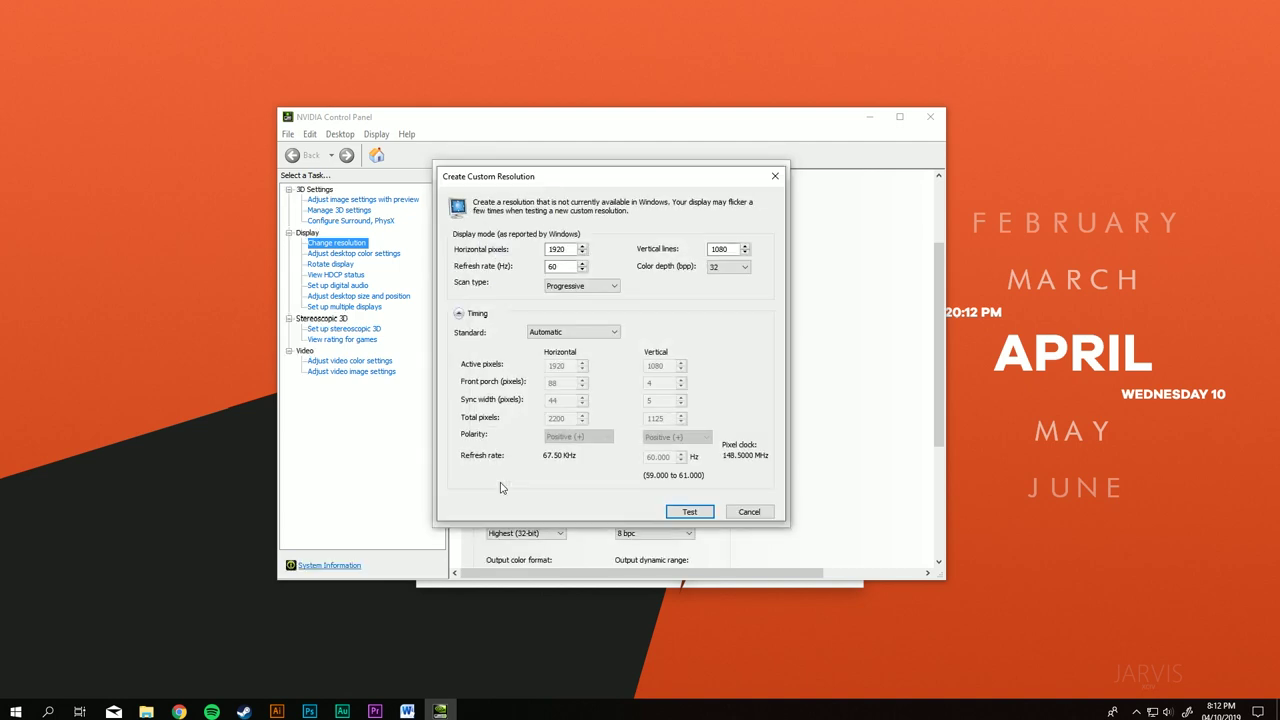
Set the custom resolution's refresh rate to 62 Hz
drag(572, 266, 444, 272)
click(568, 266)
key(BackSpace)
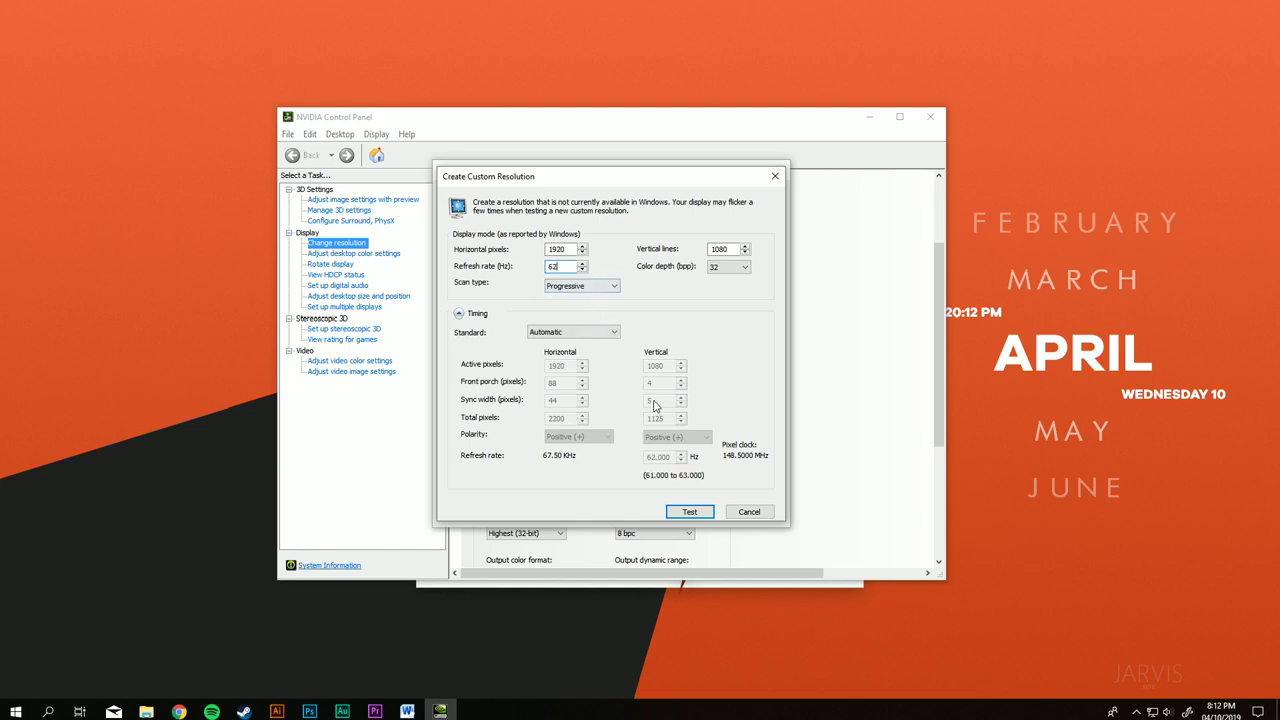
Test the 1920 x 1080 custom resolution at 62 Hz, save it and accept the custom resolutions list
click(692, 513)
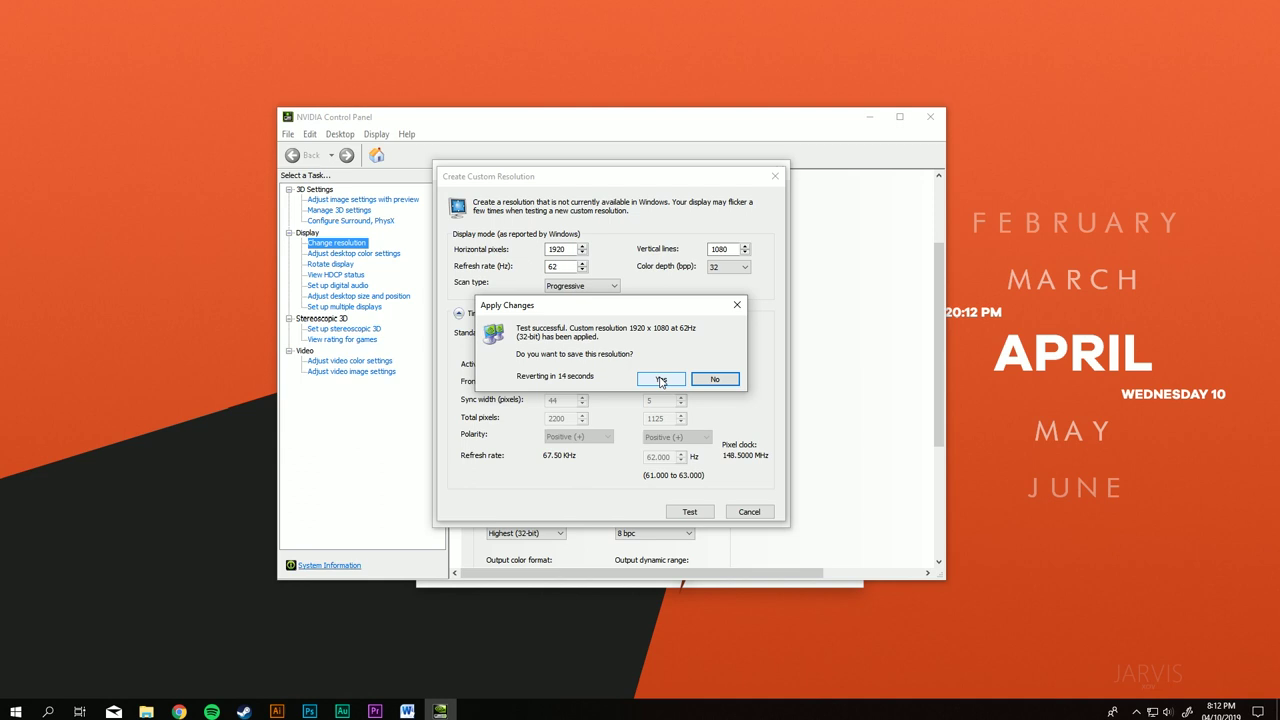
click(661, 380)
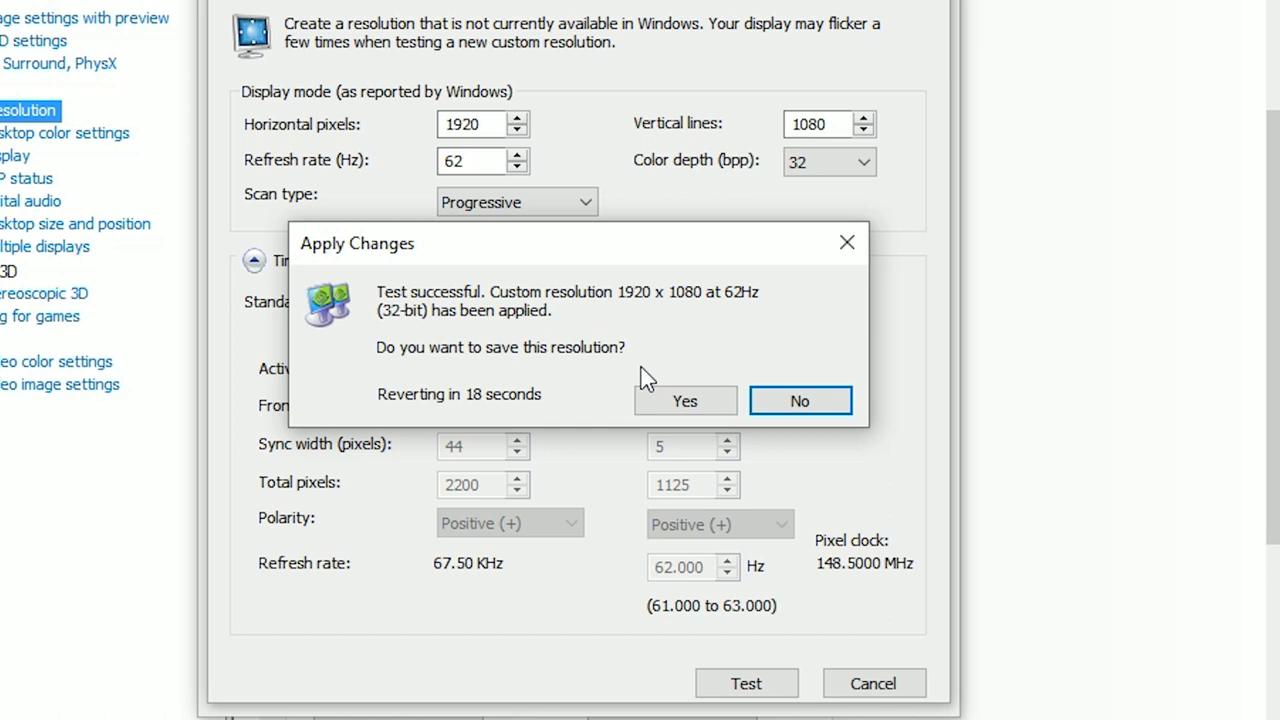
click(672, 400)
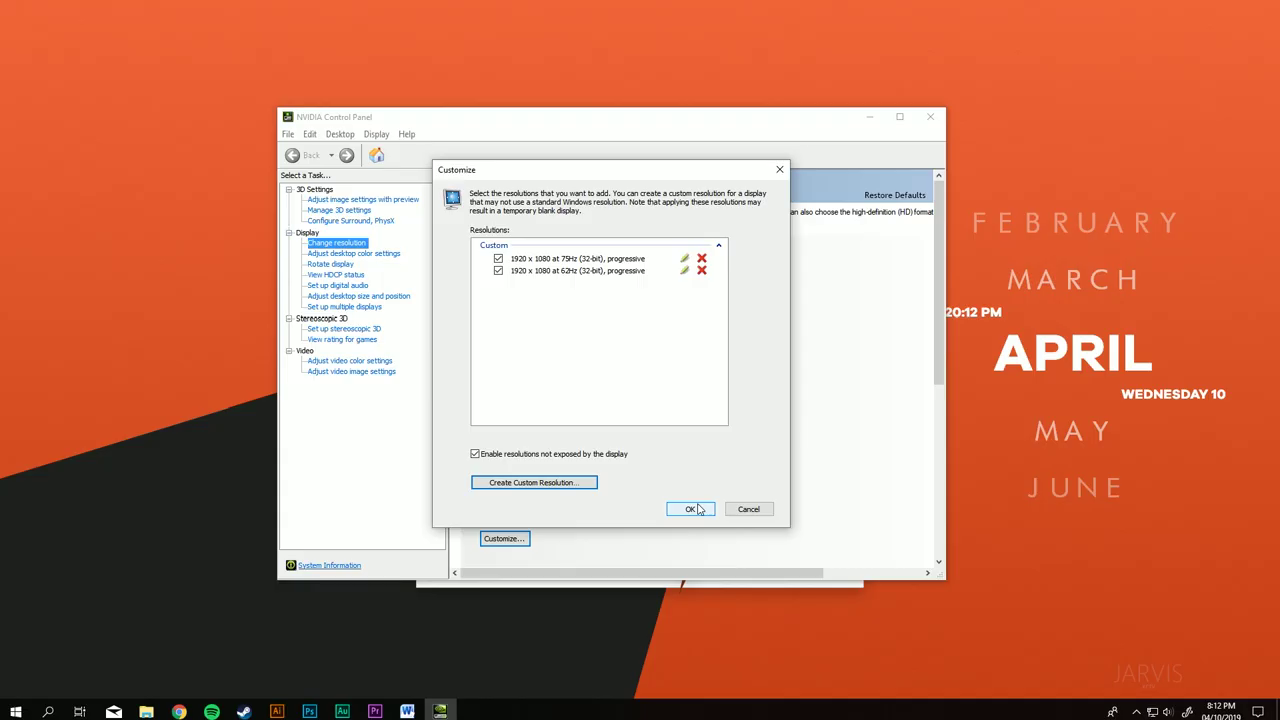
click(690, 509)
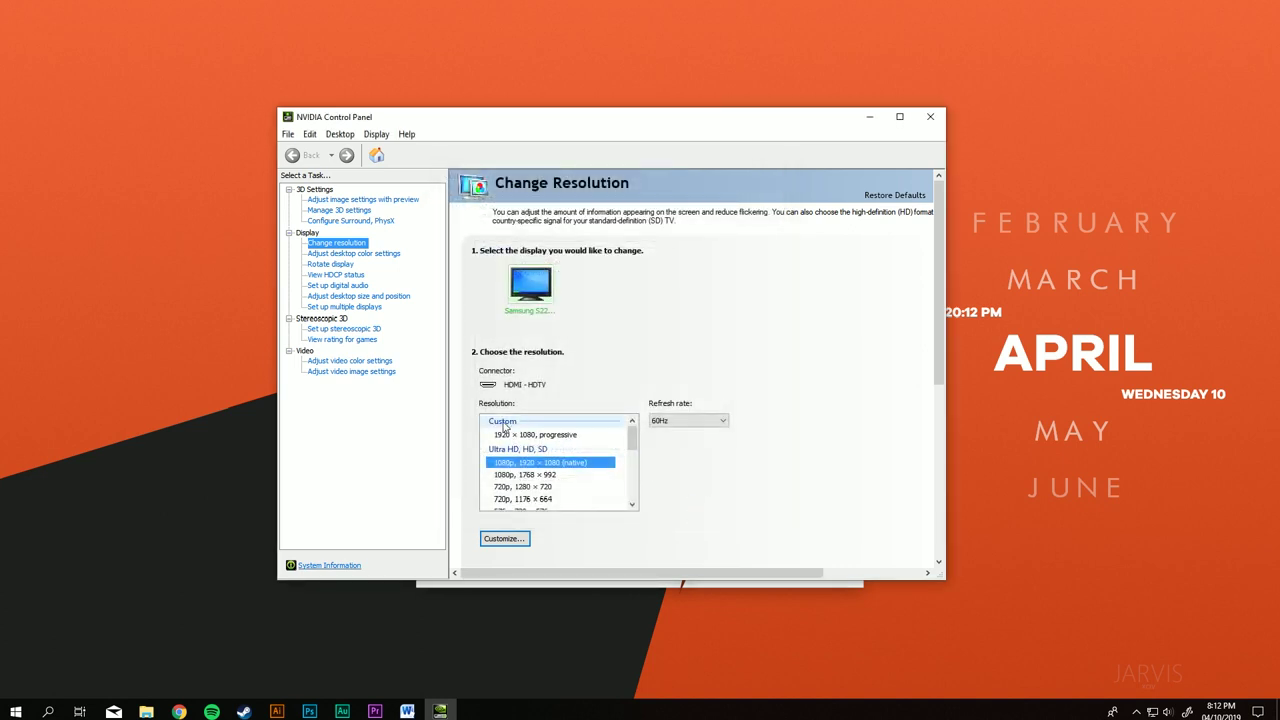
Select the custom 1920 × 1080 progressive resolution with a 62 Hz refresh rate, apply it and keep the changes
click(541, 436)
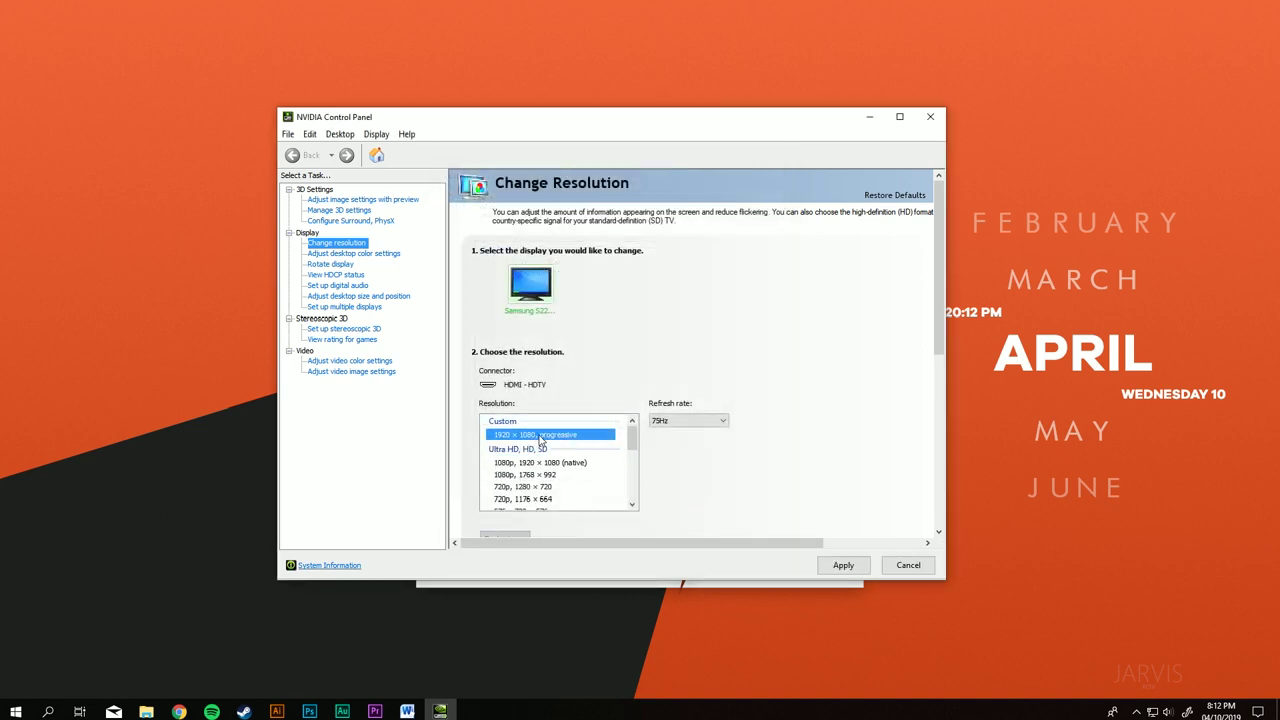
click(677, 421)
click(684, 442)
scroll(815, 434, down, 1)
scroll(815, 434, down, 1)
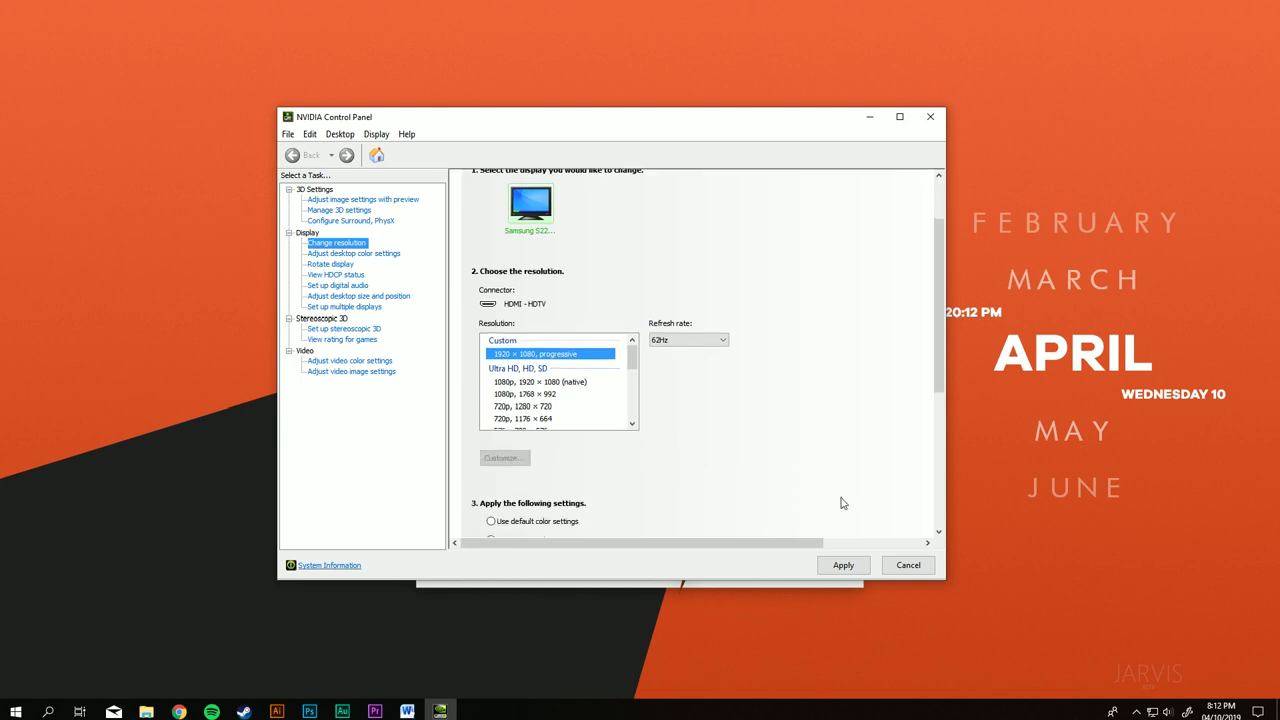
click(858, 566)
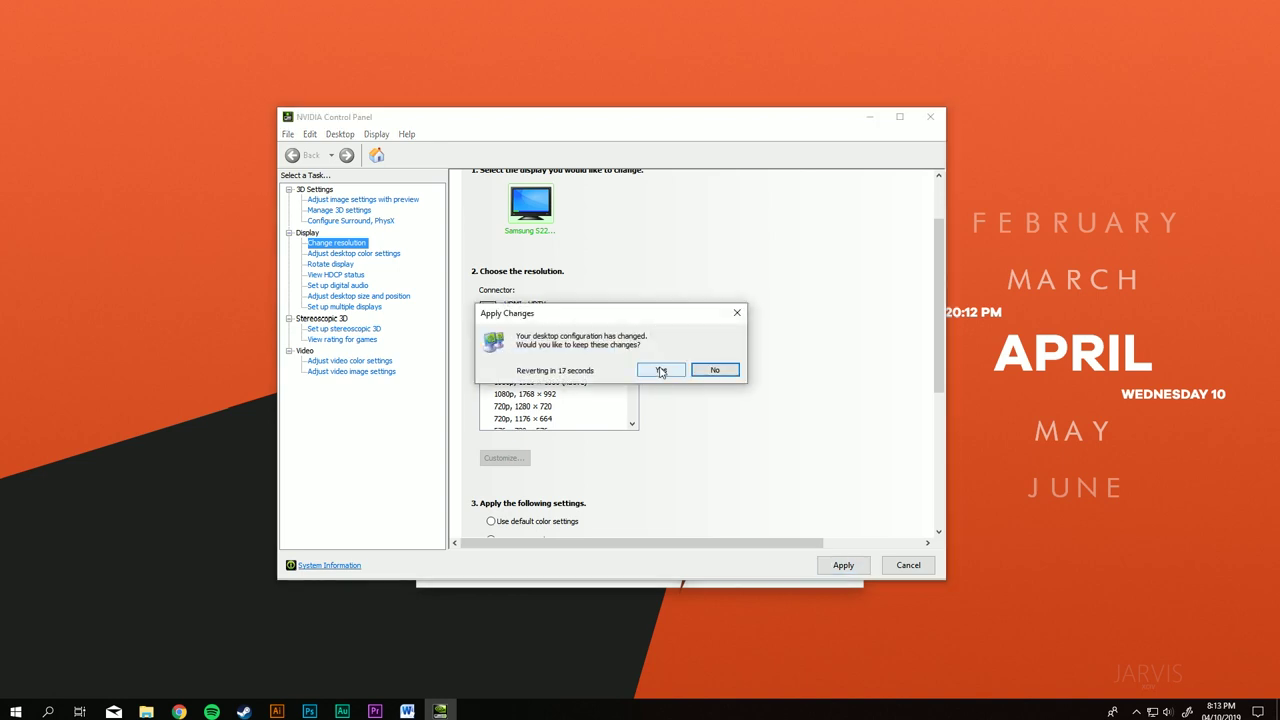
click(660, 371)
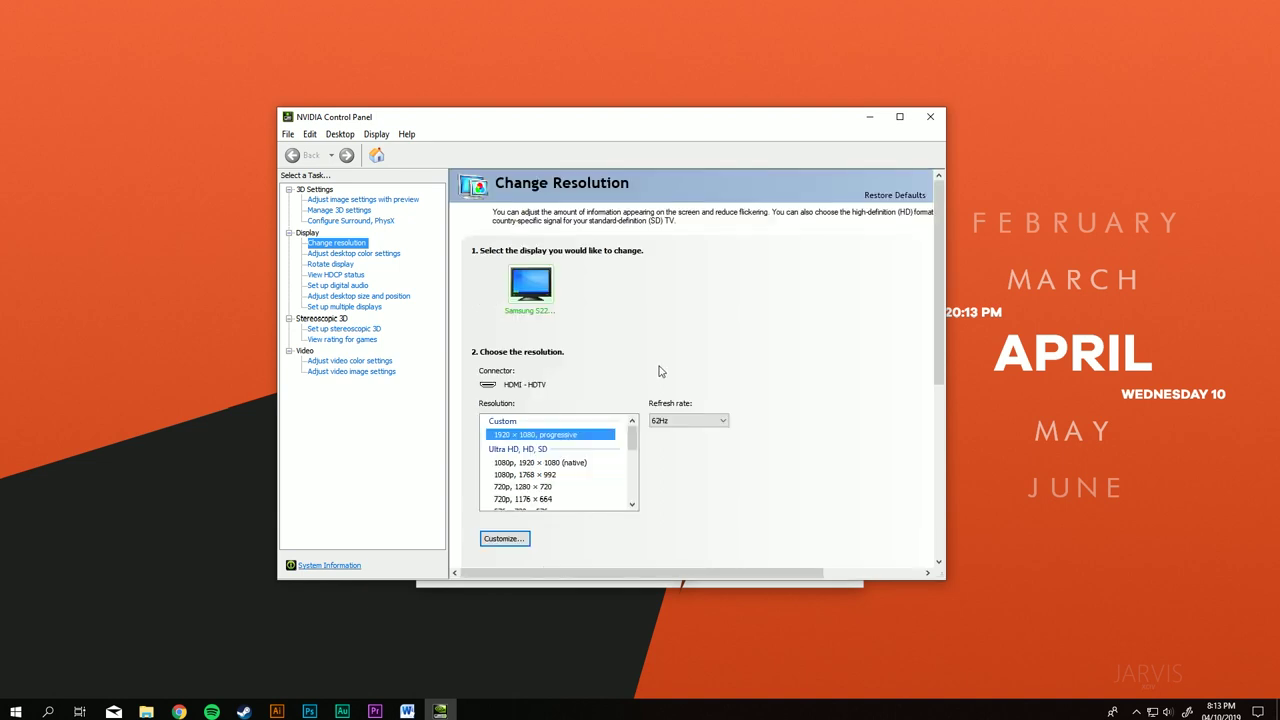
In the desktop size and position settings, keep the games and programs scaling override enabled, set the refresh rate to 62 Hz and apply
click(381, 298)
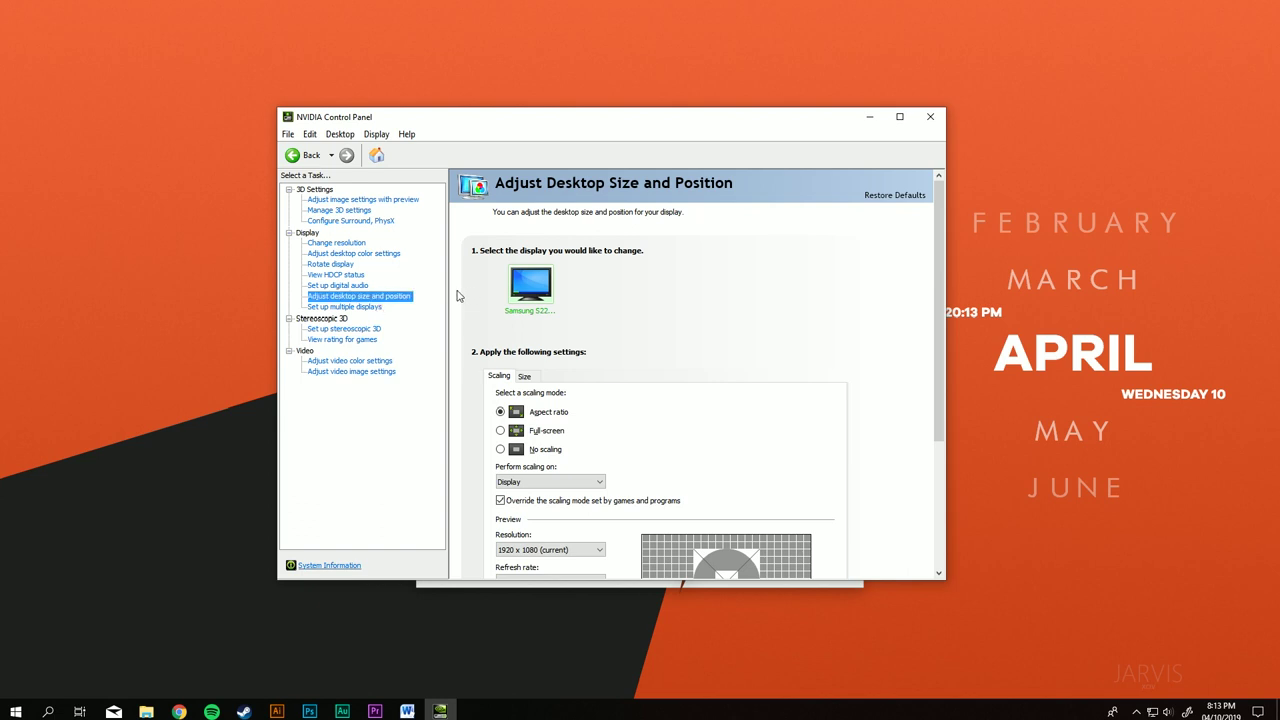
scroll(460, 300, down, 3)
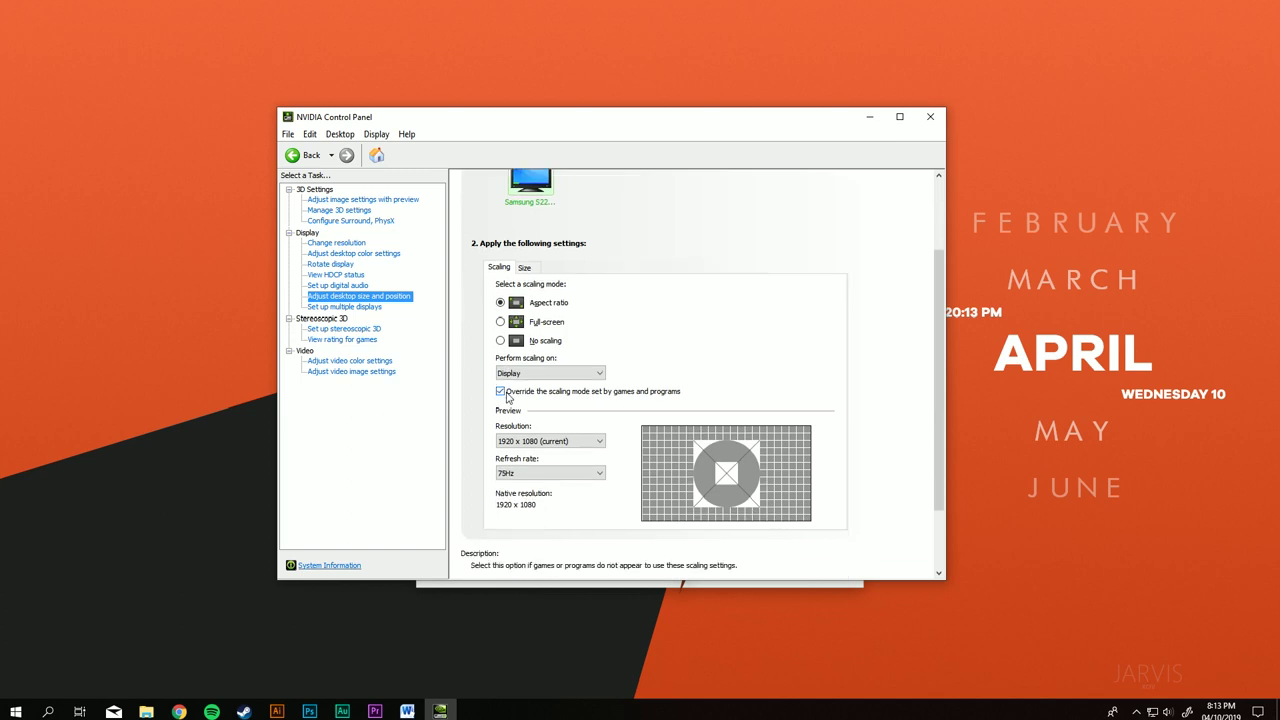
click(507, 396)
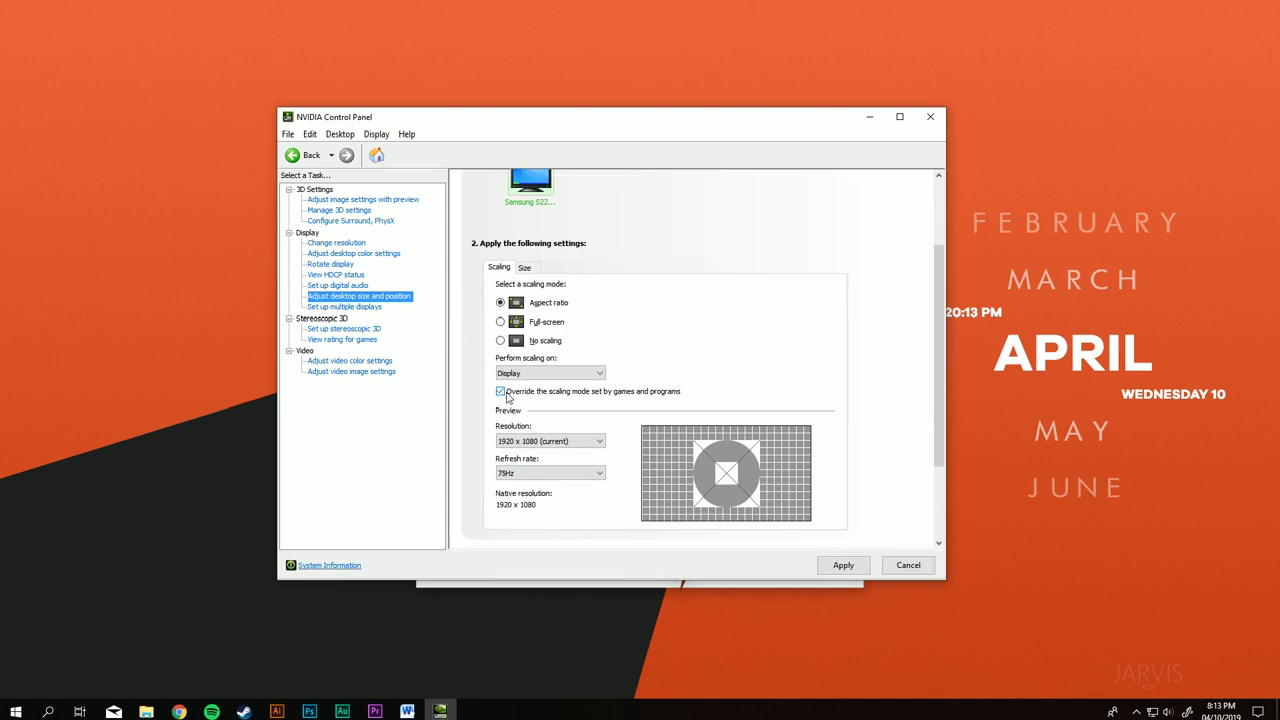
click(588, 473)
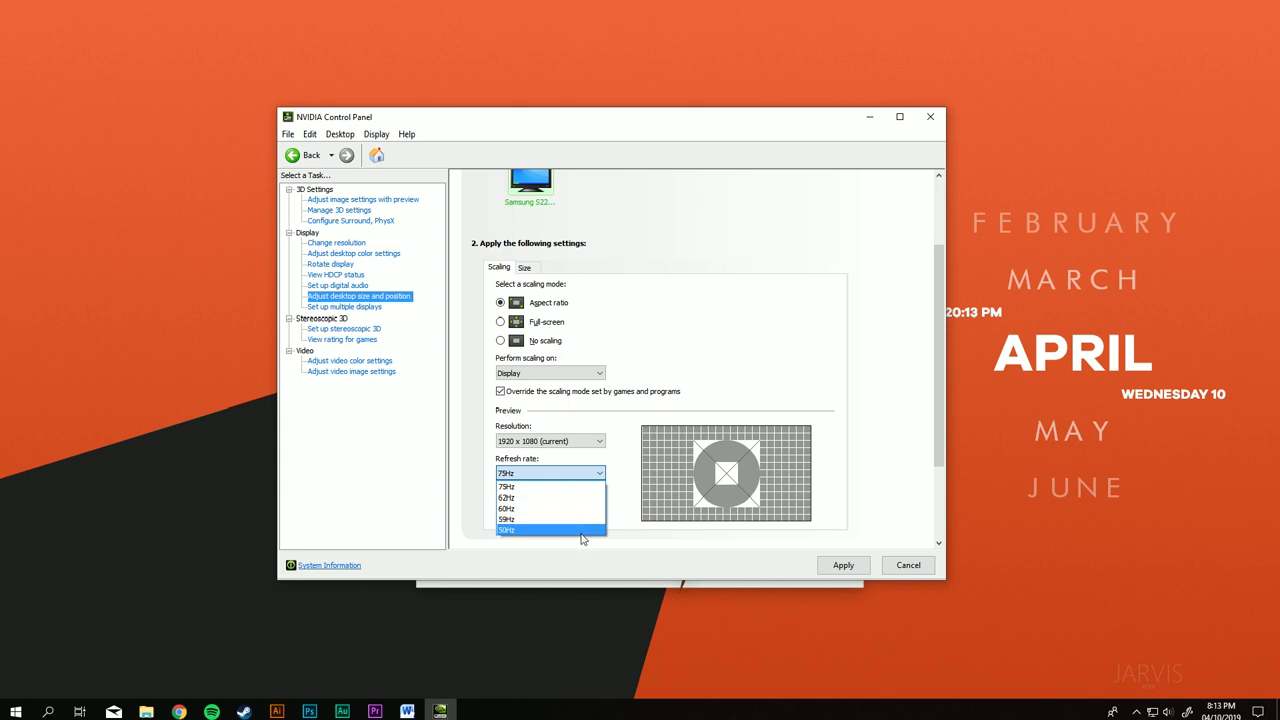
click(579, 498)
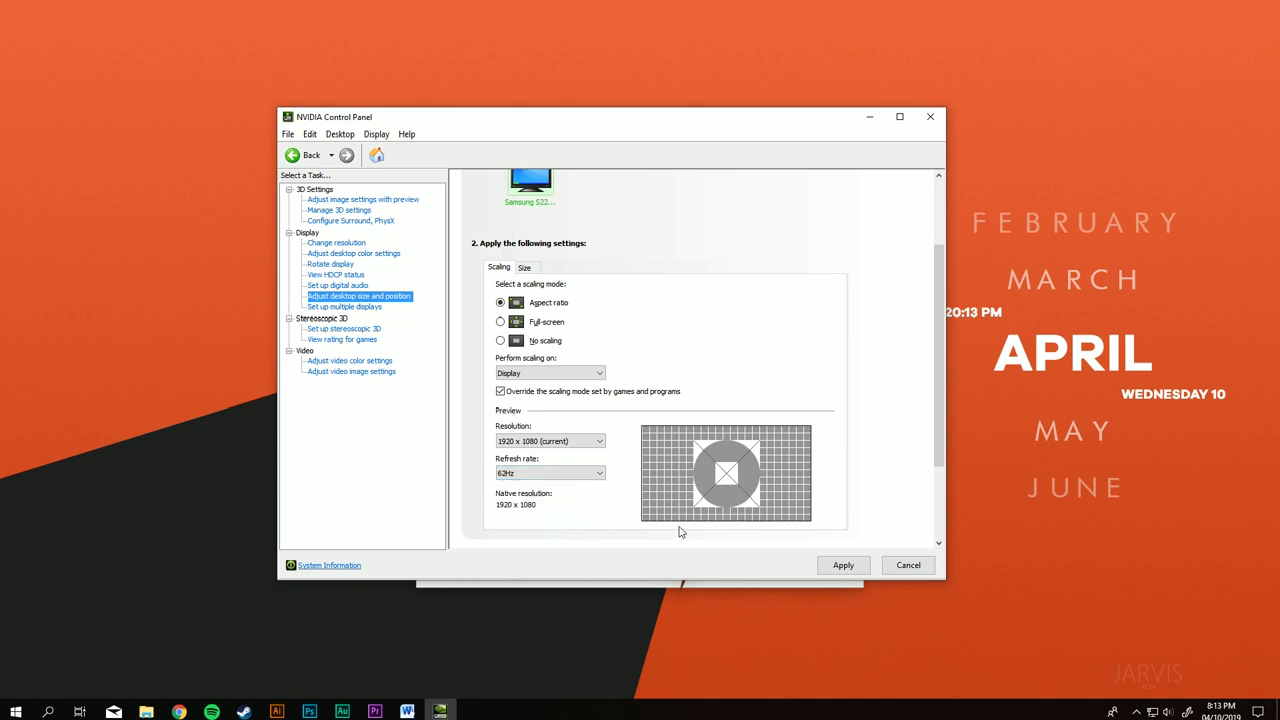
click(844, 566)
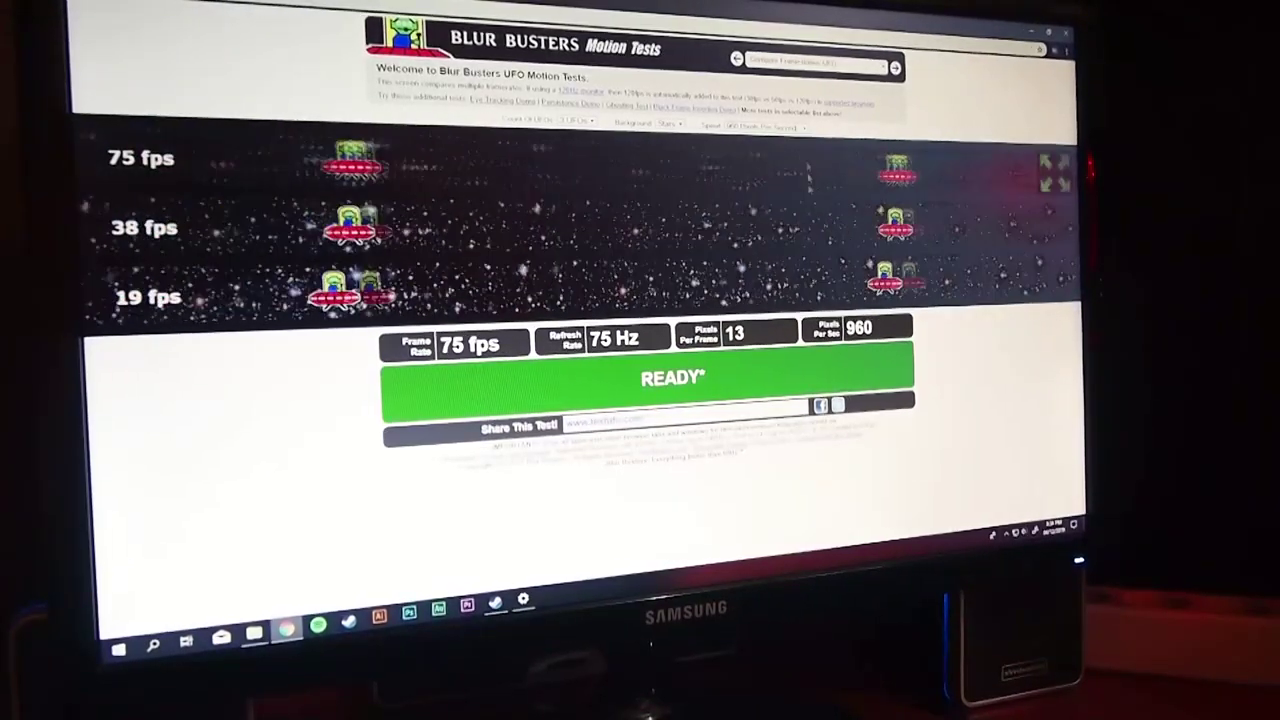
Open the Frame Skipping test for display overclocking on the Blur Busters UFO Motion Tests page
click(815, 62)
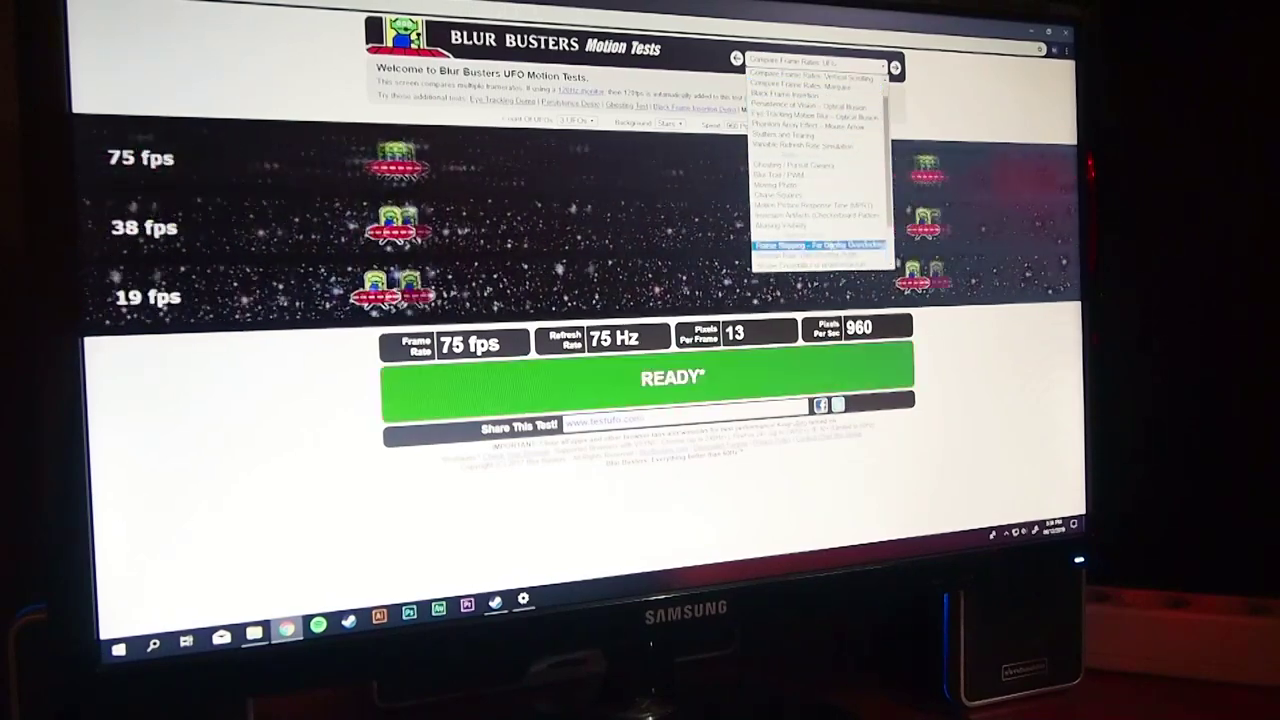
click(818, 245)
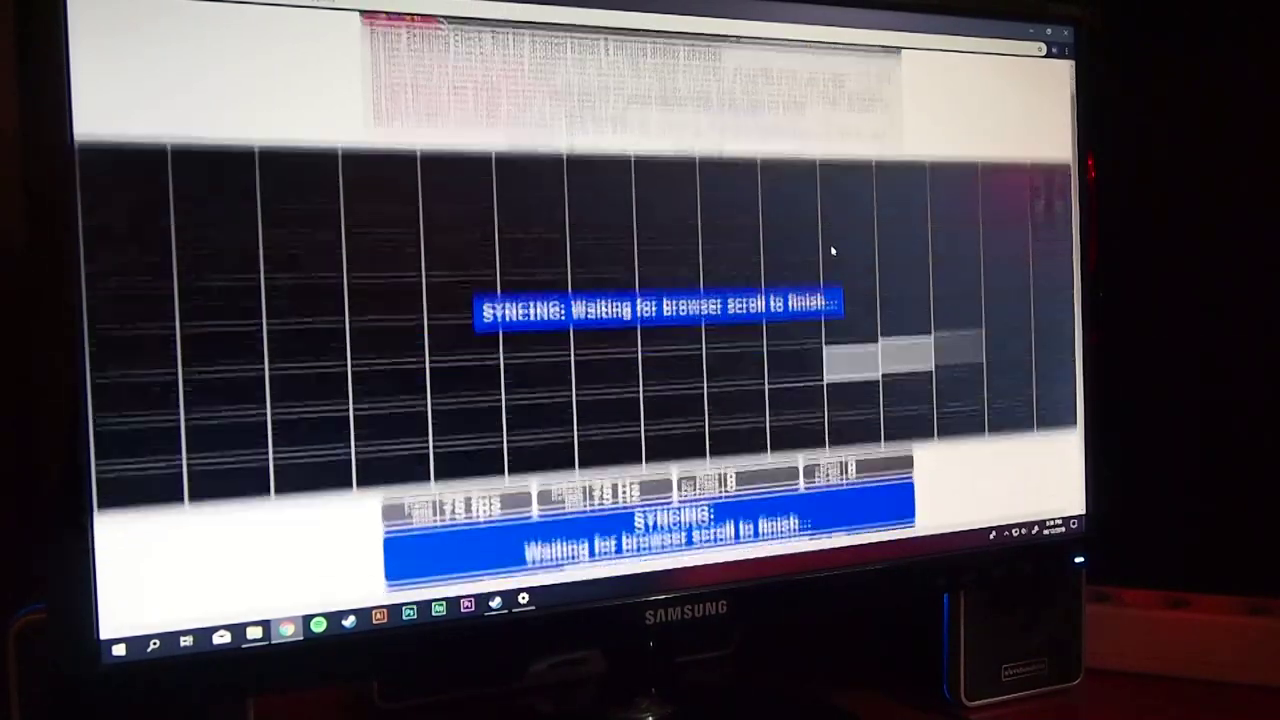